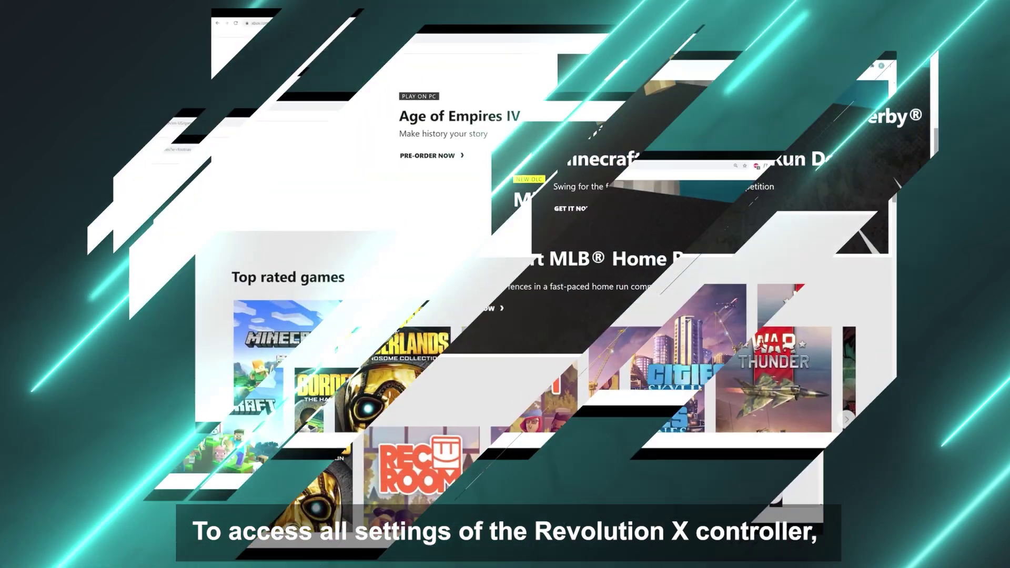
Search the Microsoft site for "revolution x" and open the Revolution-X app page
scroll(505, 284, up, 6)
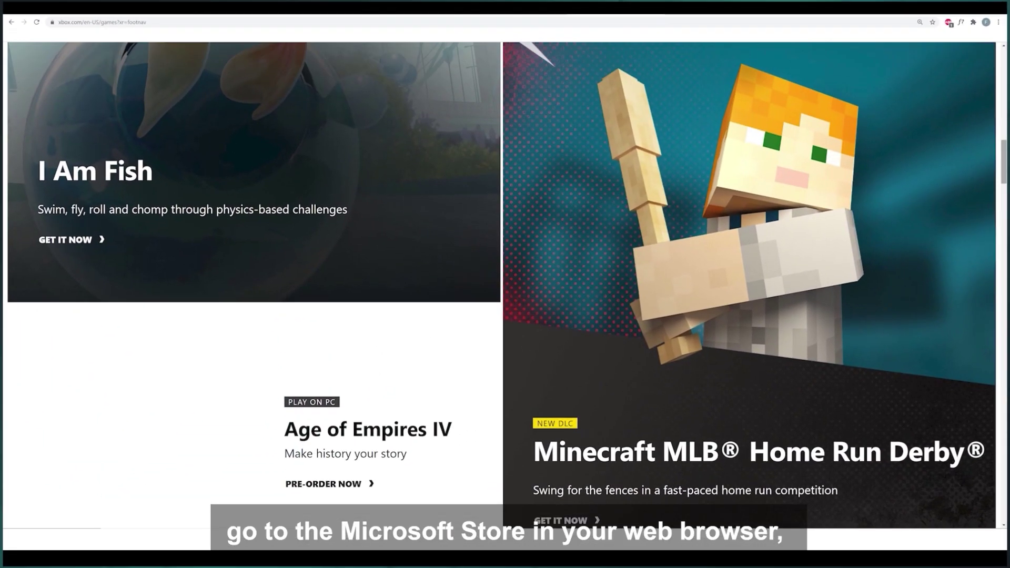
scroll(505, 284, up, 6)
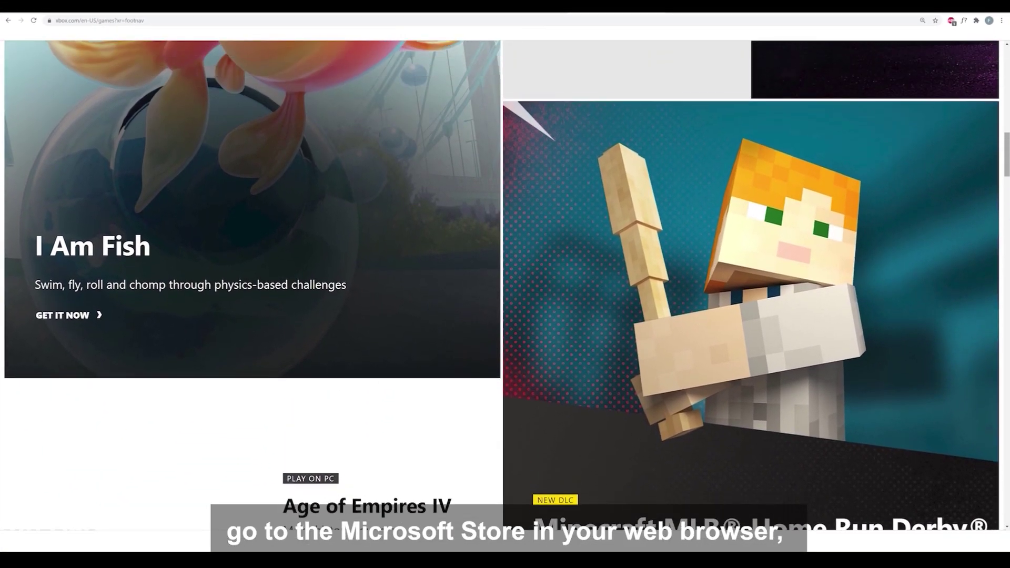
scroll(505, 284, up, 5)
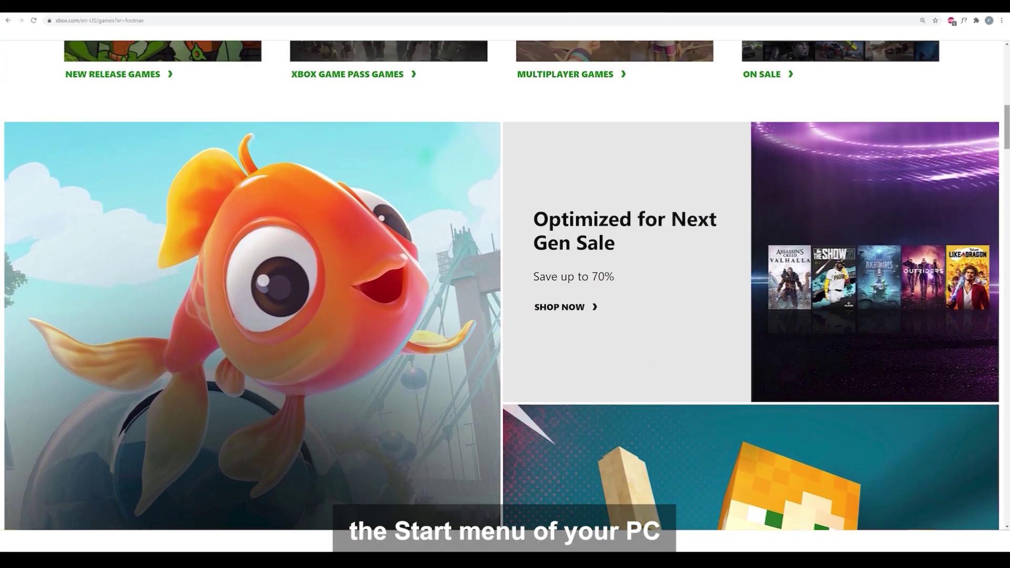
scroll(505, 284, up, 5)
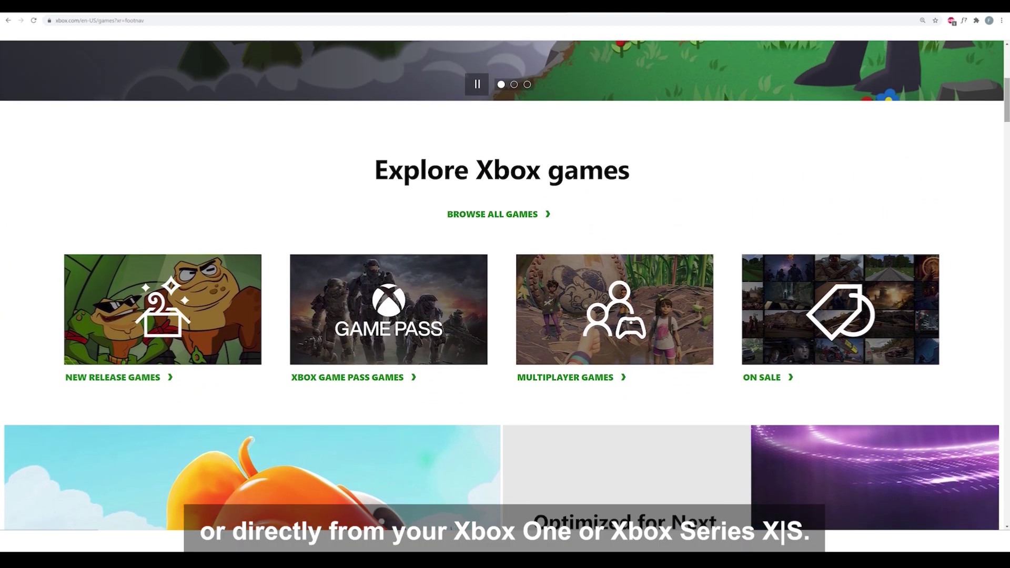
scroll(505, 284, up, 3)
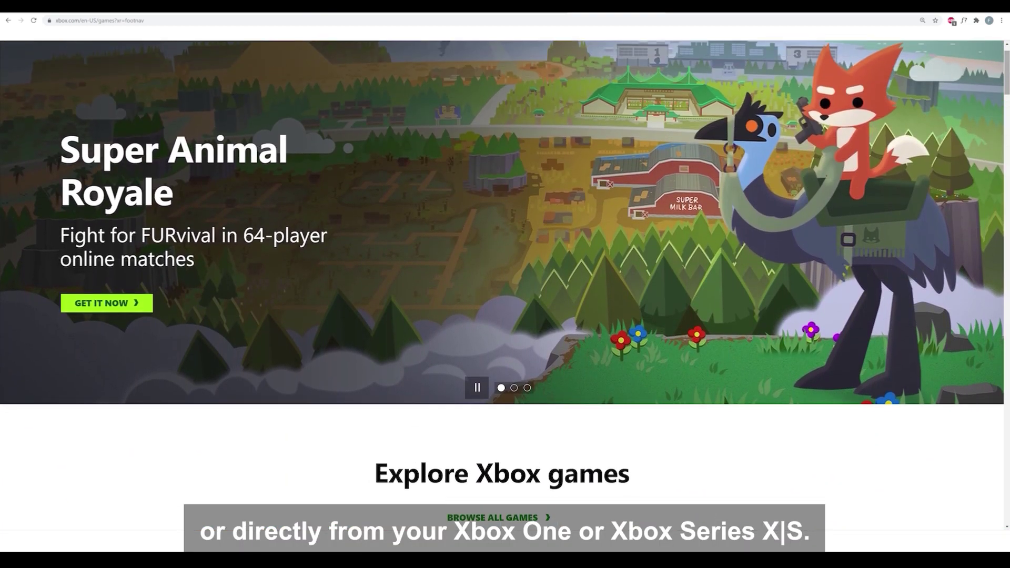
text(revolution x)
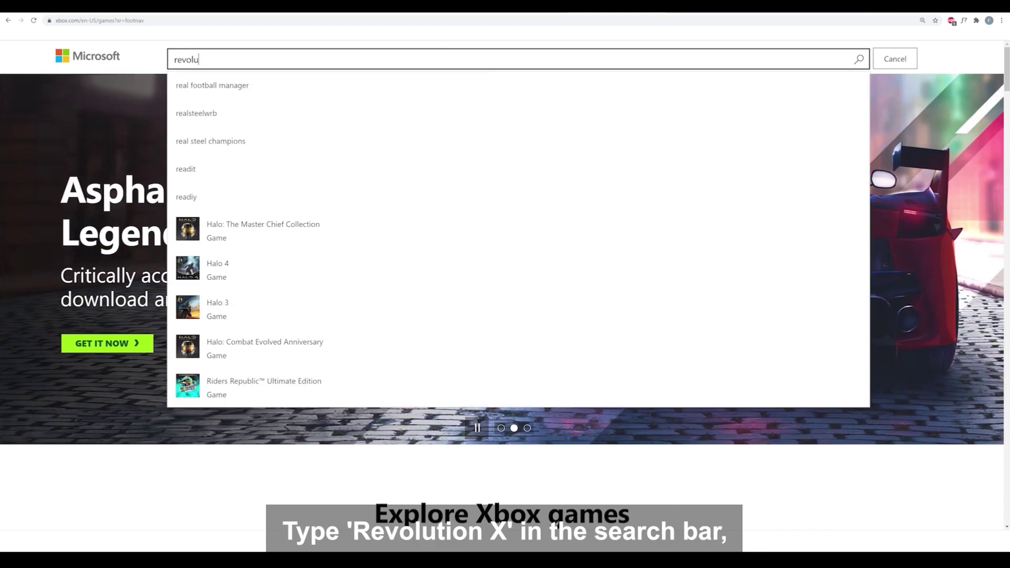
click(221, 94)
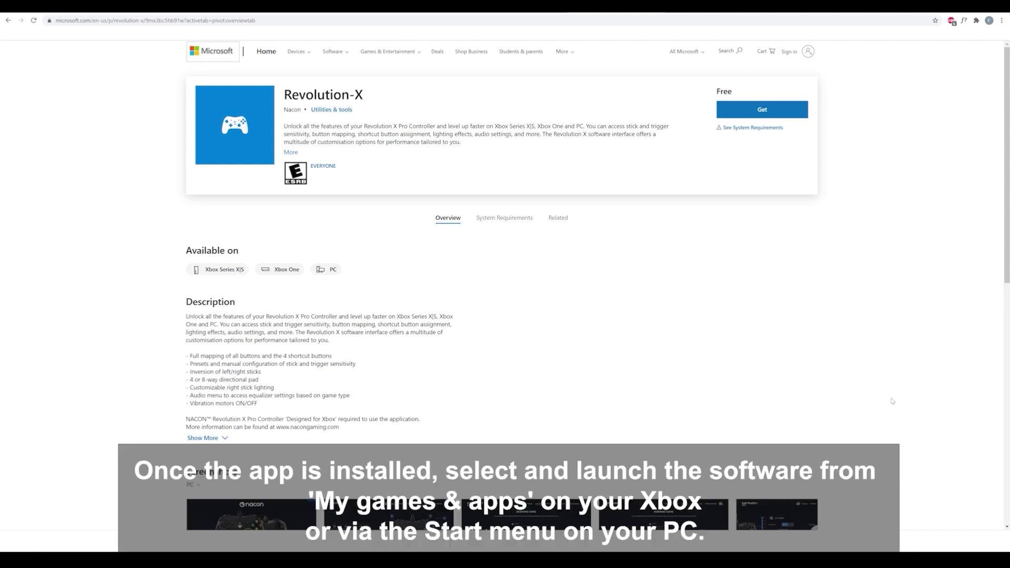
Get the free Revolution-X app and install it through the Microsoft Store
click(761, 109)
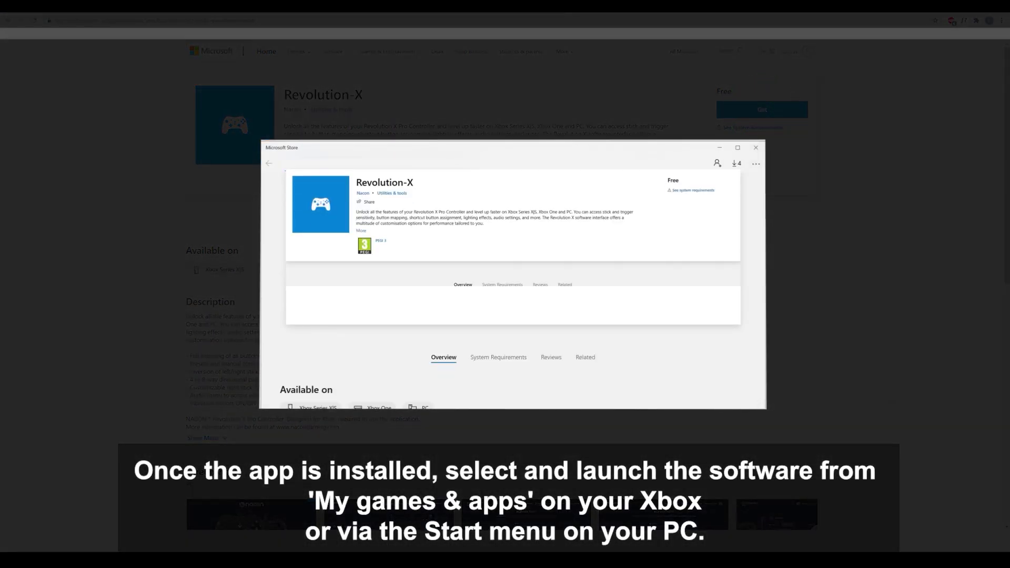
click(696, 180)
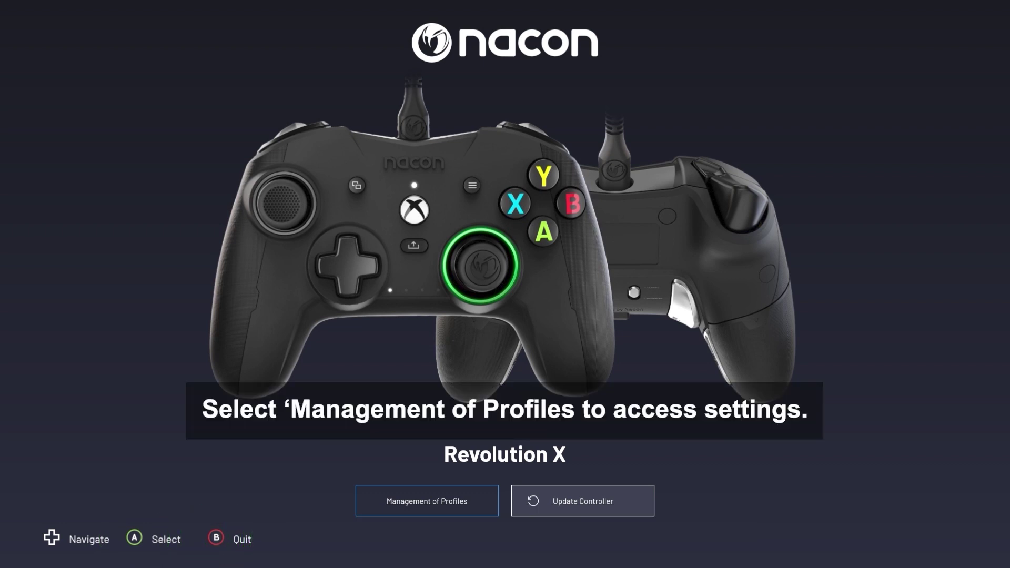
Open Management of Profiles and cycle through the four controller profile slots back to slot 1
key(Left)
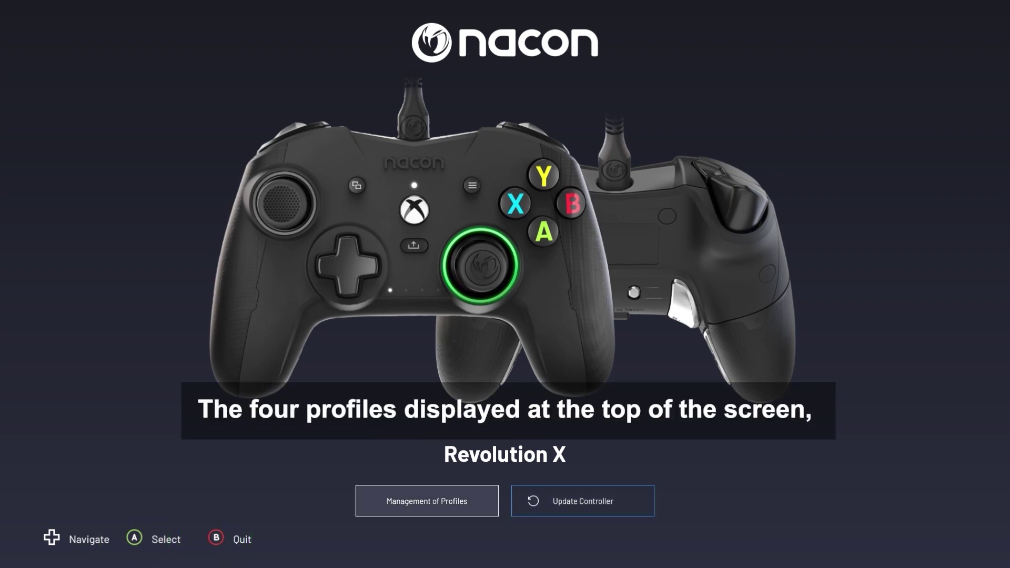
click(426, 500)
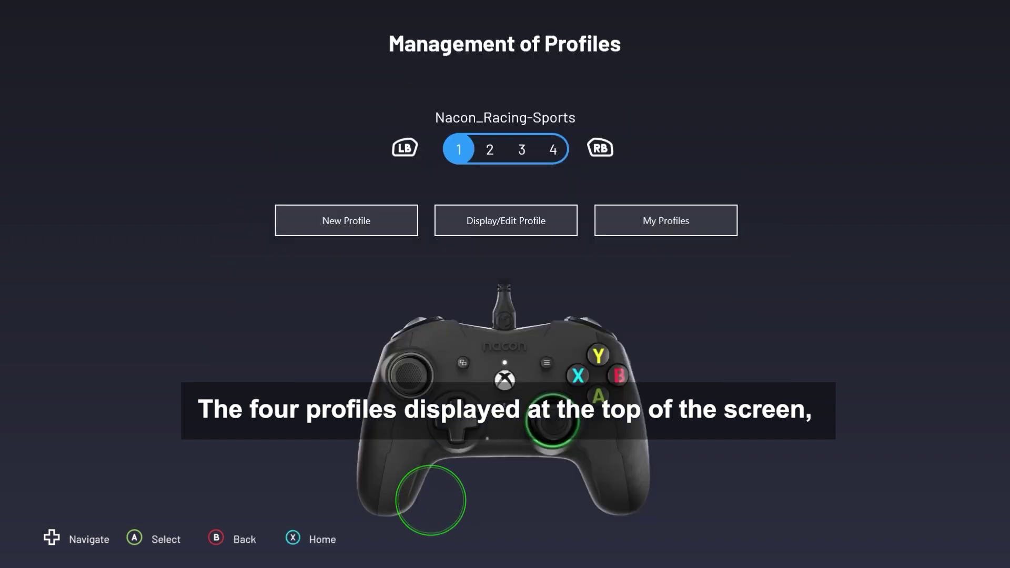
key(Right)
key(Right)
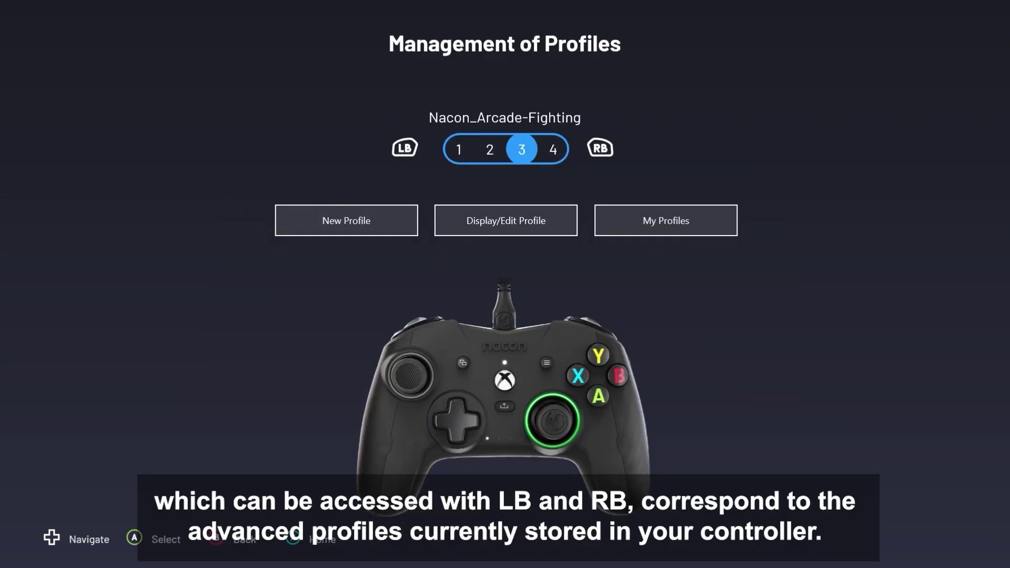
key(Right)
key(Right)
key(Down)
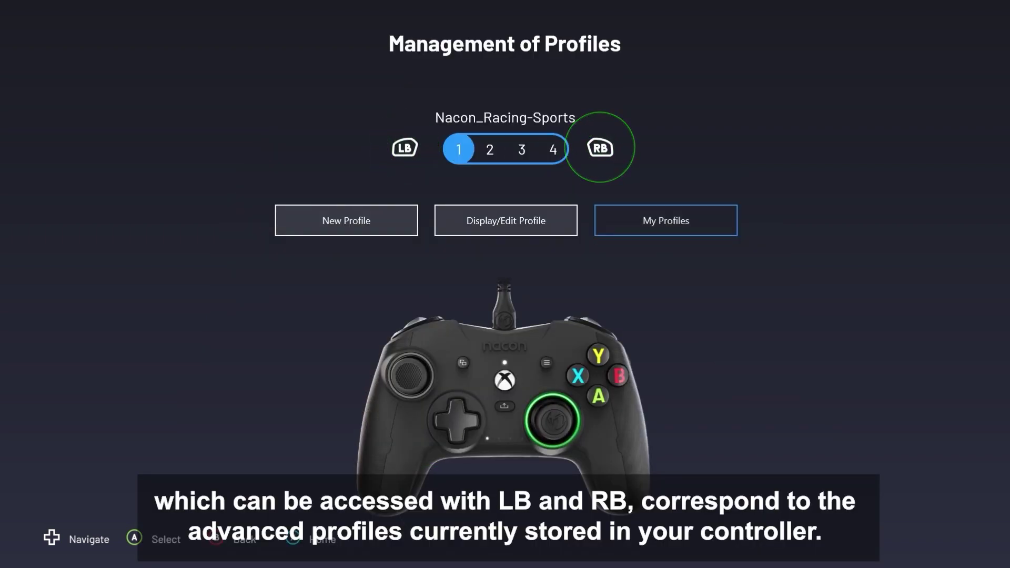
Open My Profiles and look through the saved profiles in the library
key(Left)
key(Left)
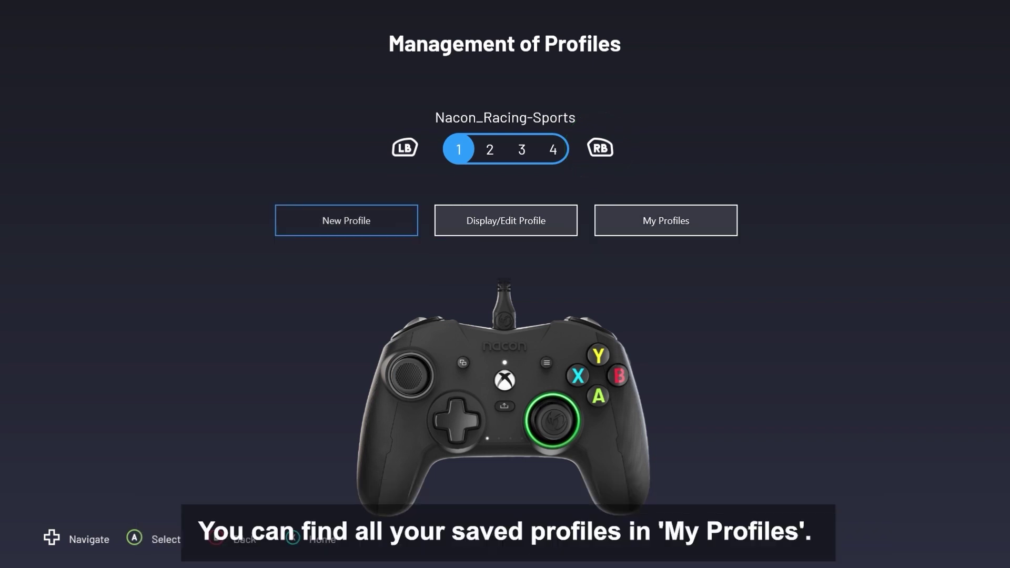
key(Right)
key(Right)
key(Return)
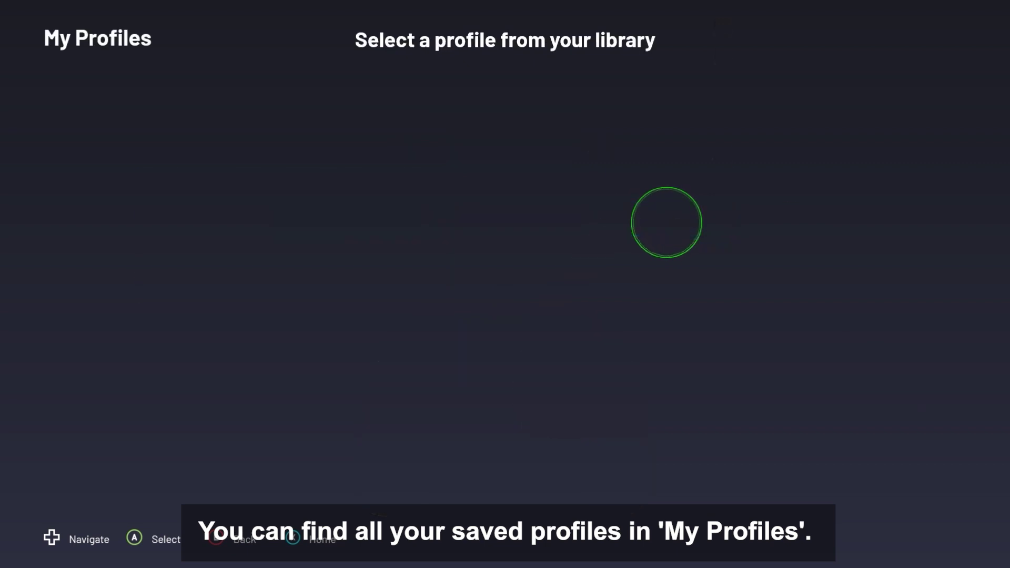
key(Down)
key(Down)
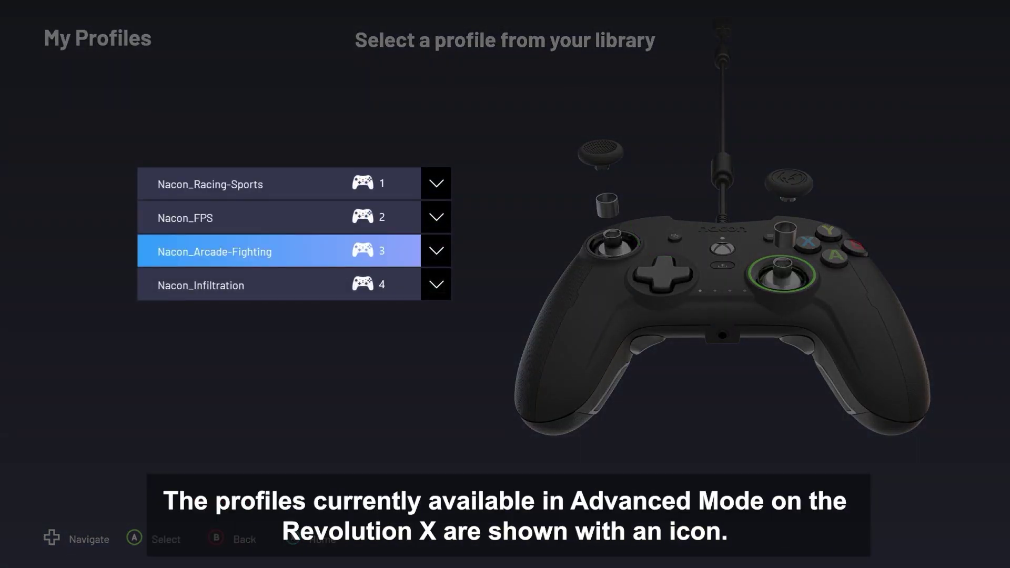
Examine the management options of the Nacon_Infiltration profile and return to Management of Profiles without changing it
key(Down)
key(Return)
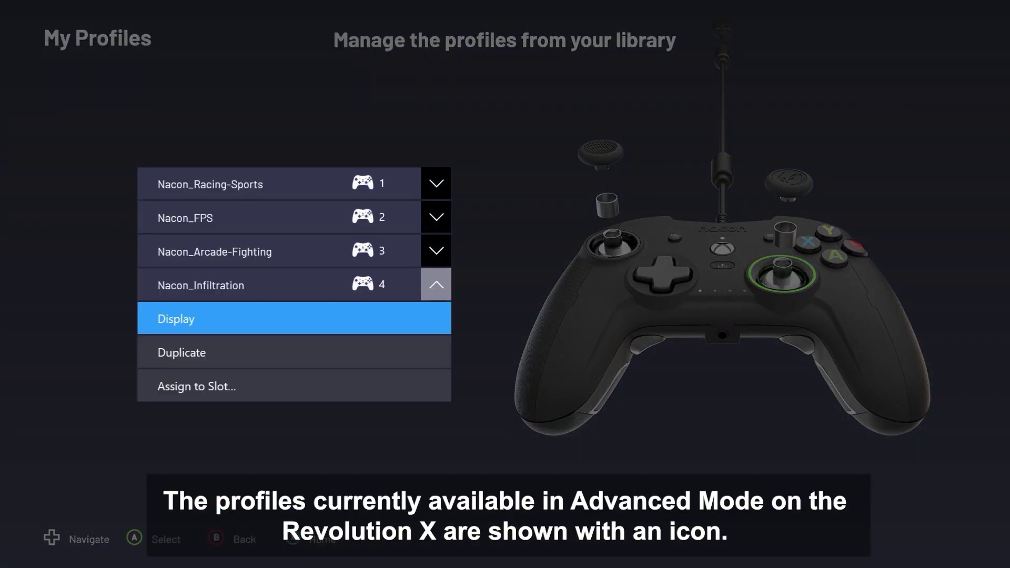
key(Down)
key(Down)
key(Escape)
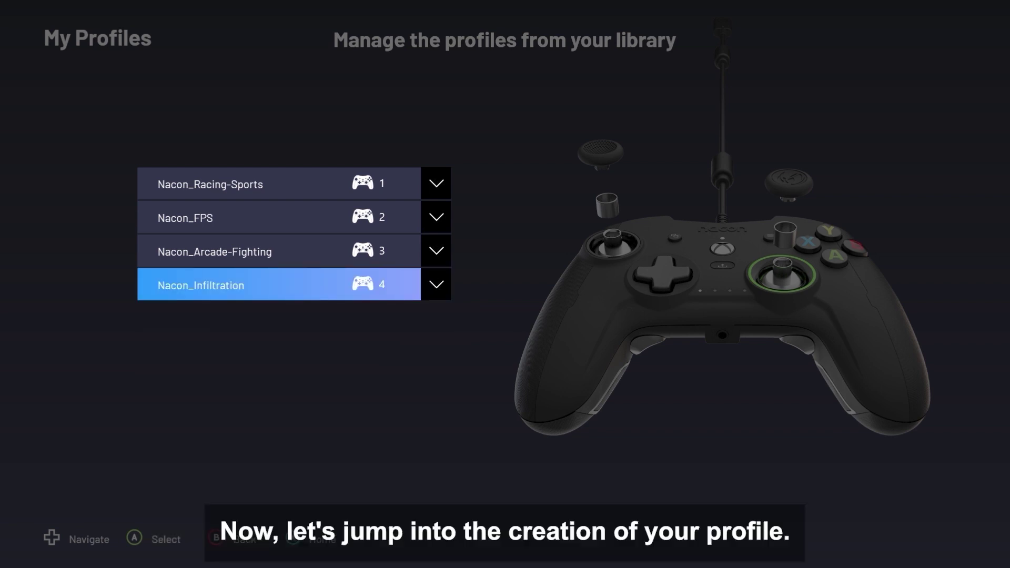
key(Escape)
Create a new profile named Tutorial and continue to its settings
key(Left)
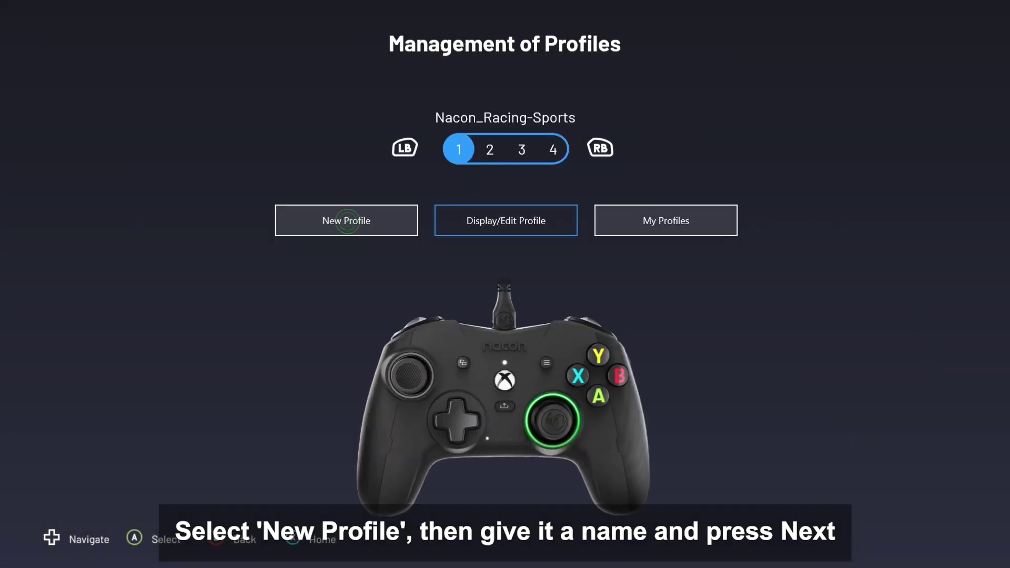
click(346, 220)
text(Tu)
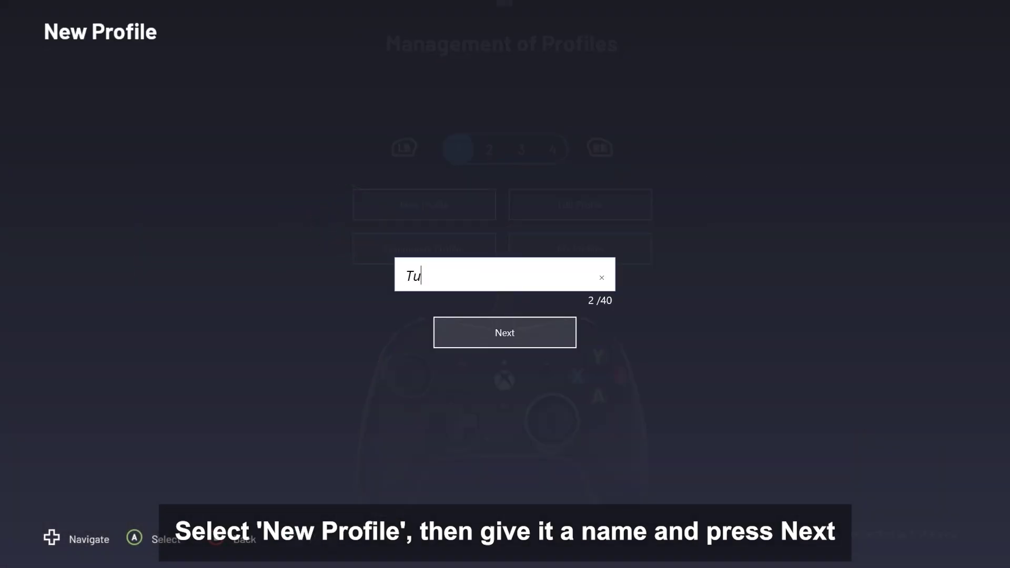
text(torial)
click(504, 333)
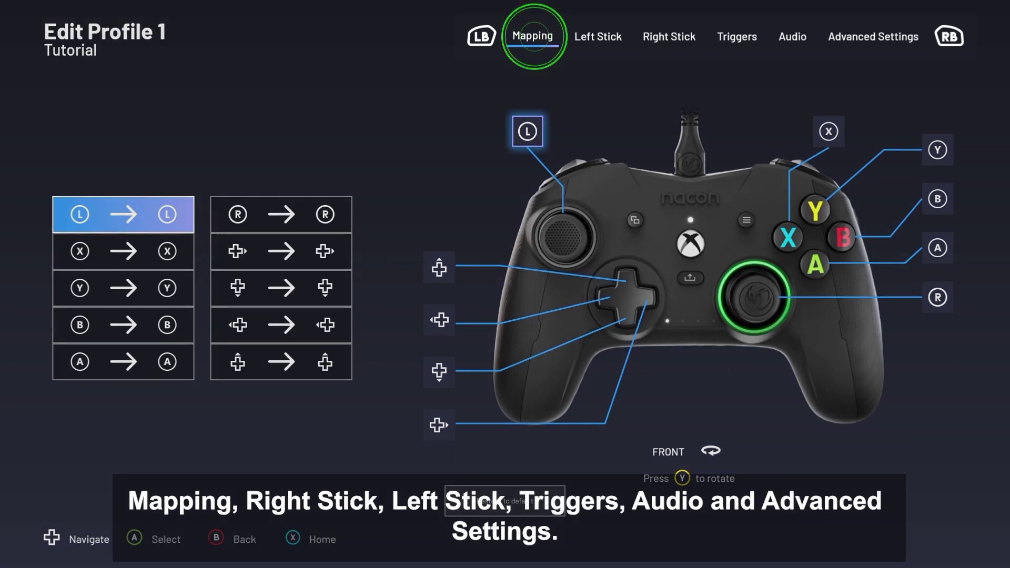
Review the profile's Left Stick, Right Stick, Triggers, Audio and Advanced Settings pages and return to Mapping
click(597, 37)
click(668, 36)
click(736, 36)
click(792, 36)
click(870, 37)
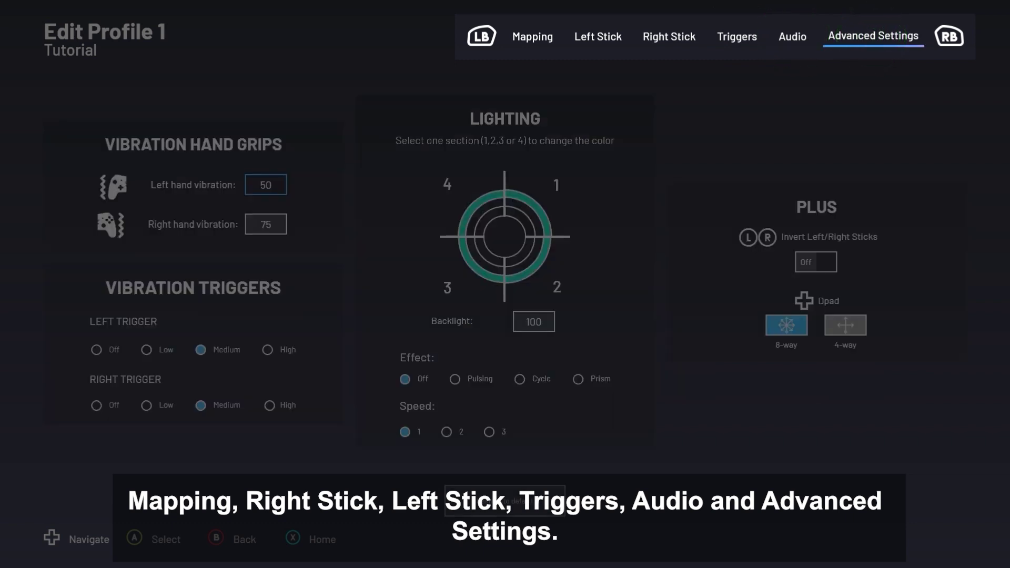
click(506, 502)
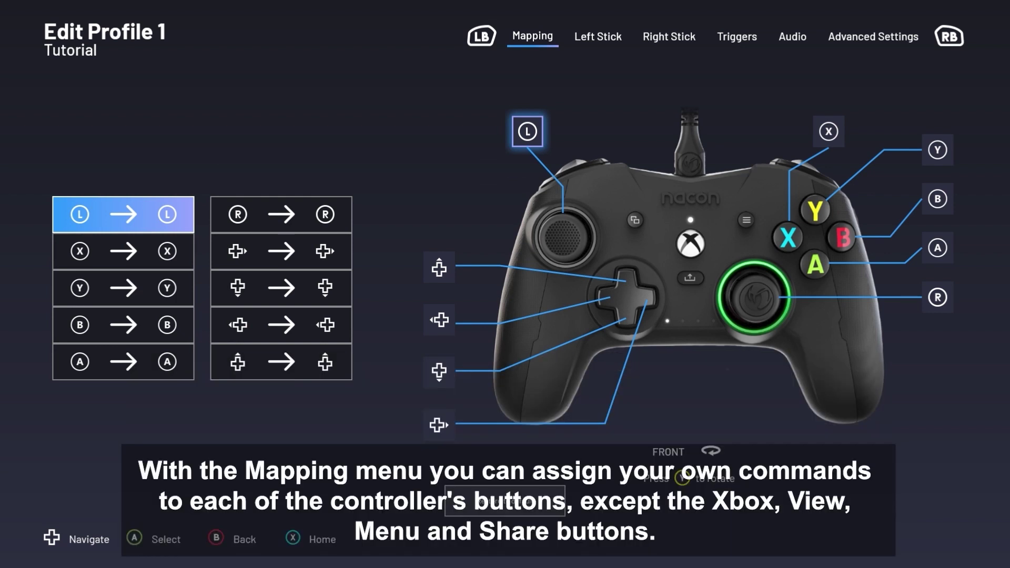
Look through the button assignments on the controller's front, from the left stick button to the A button
key(Down)
key(Down)
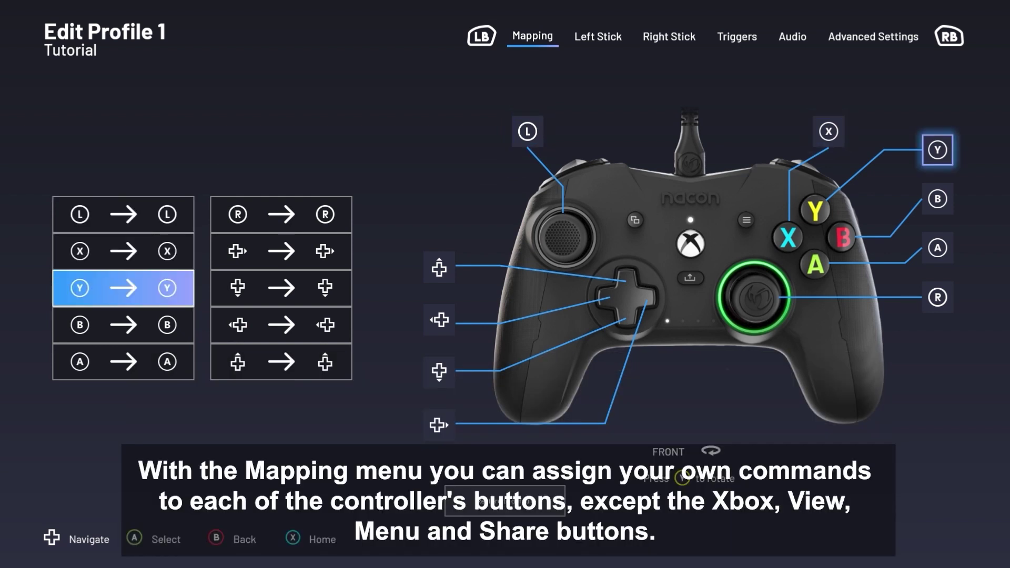
key(Down)
key(Down)
key(Up)
key(Up)
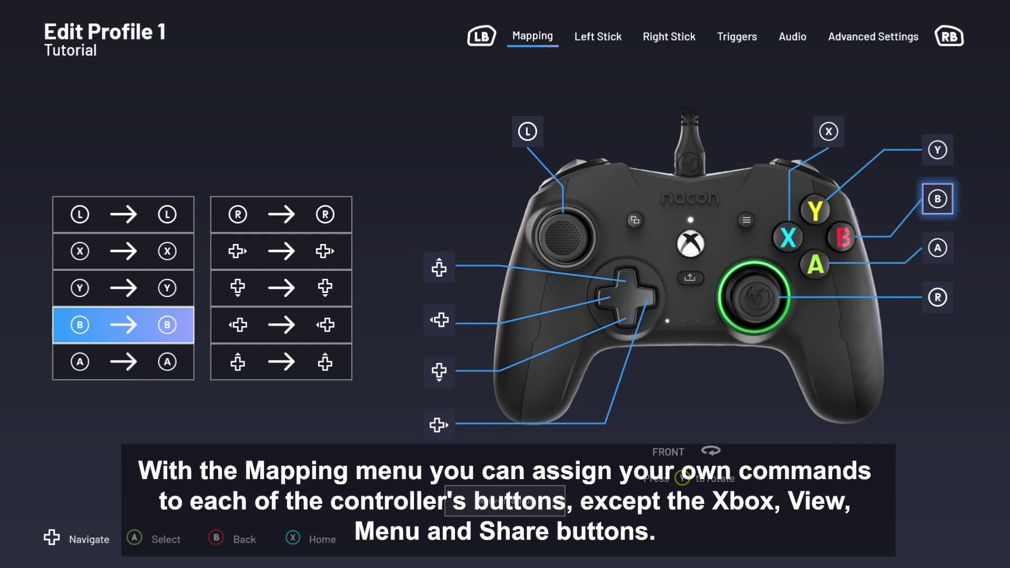
key(Up)
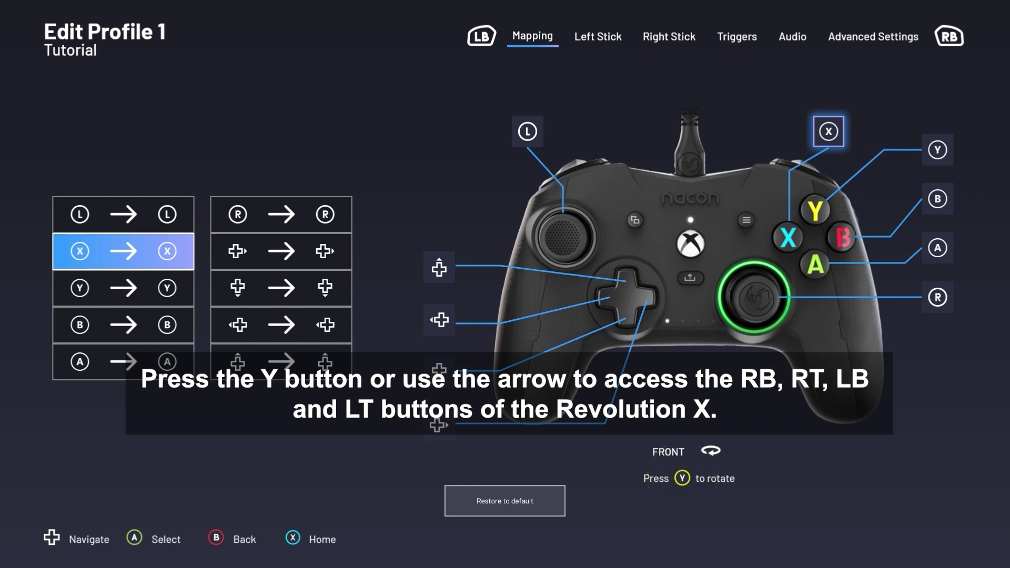
Rotate the controller to its back, review the trigger, bumper and S1 to S4 shortcut assignments, and return to the front
key(y)
key(Down)
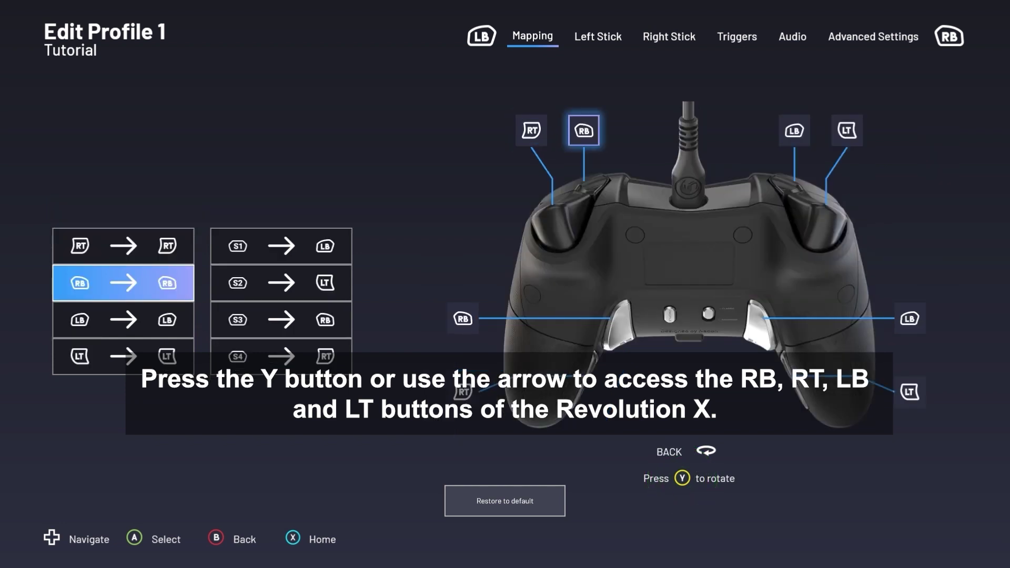
key(Right)
key(Down)
key(Down)
key(Up)
key(Up)
key(Up)
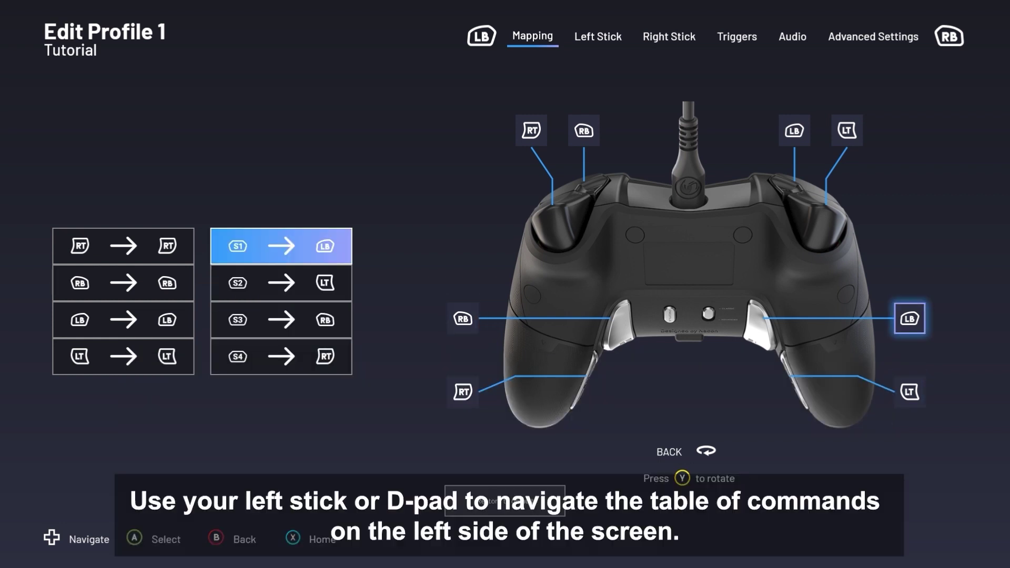
key(Left)
key(Down)
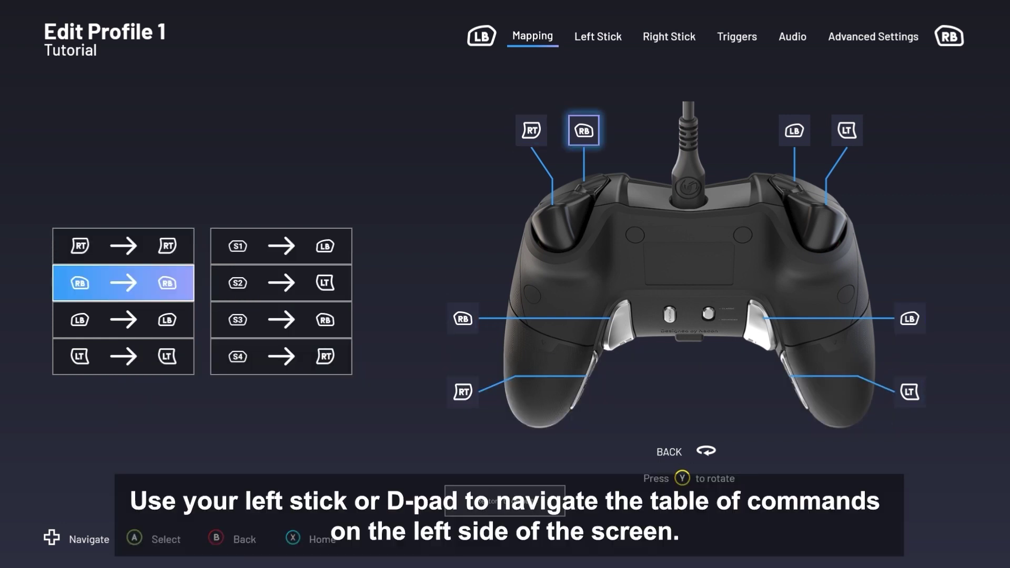
key(y)
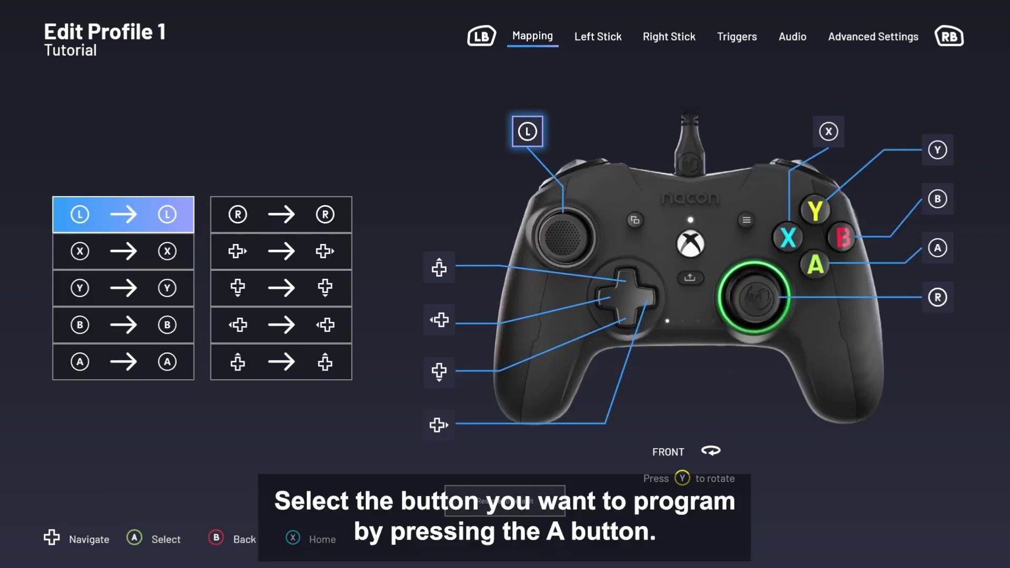
Assign the B button to the S1 shortcut on the back of the controller
key(y)
key(Right)
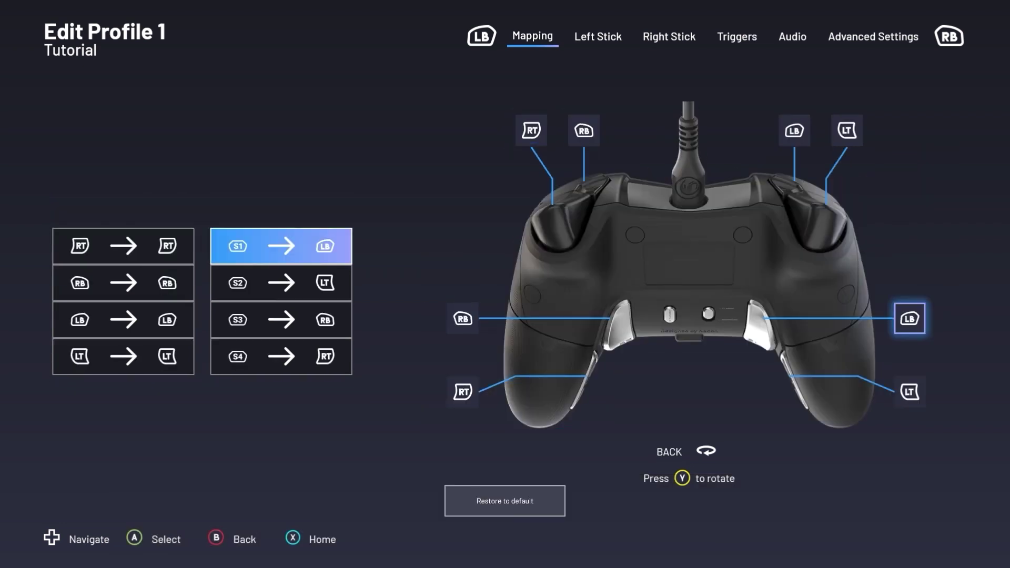
key(Return)
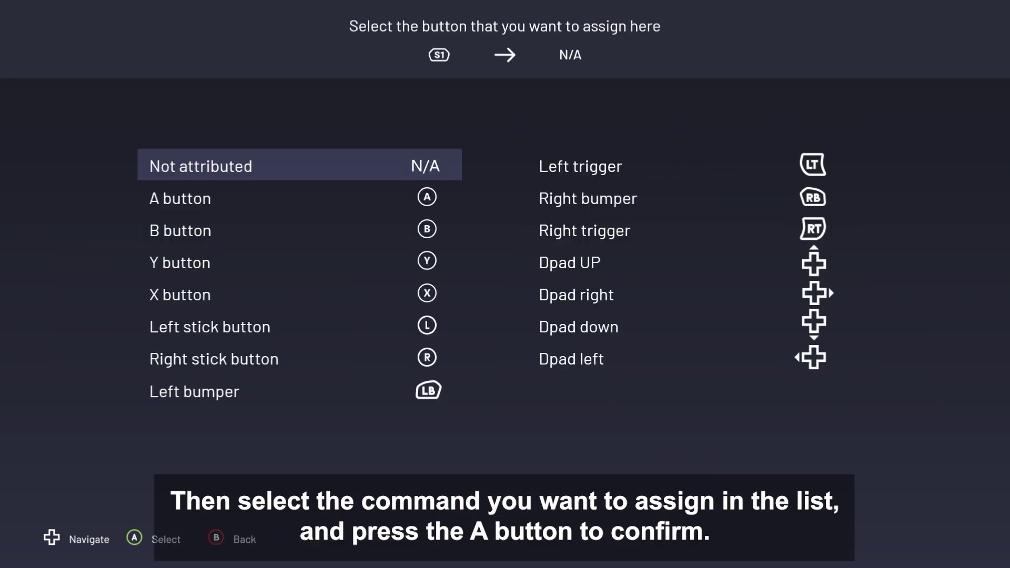
key(Down)
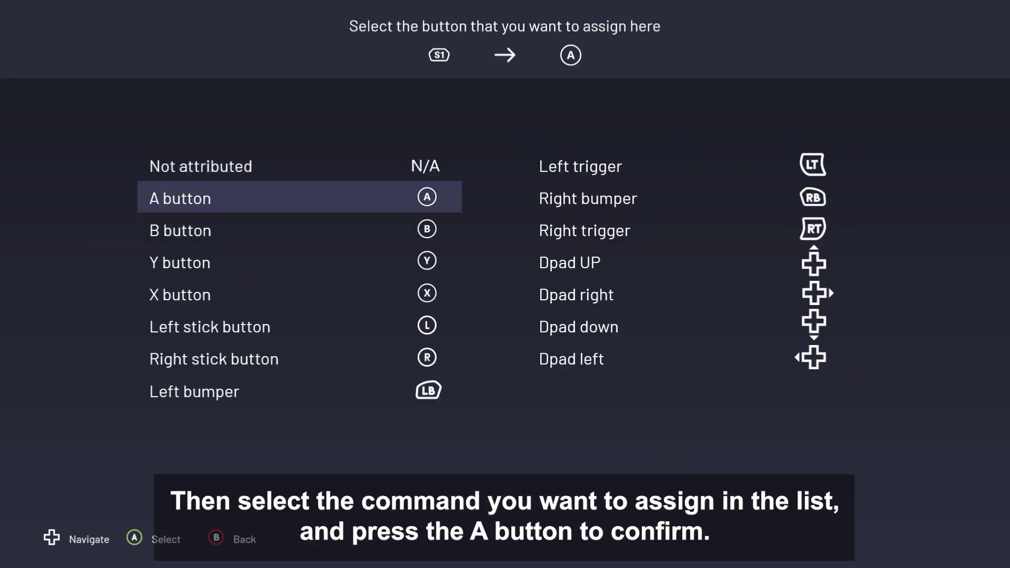
key(Down)
key(Down)
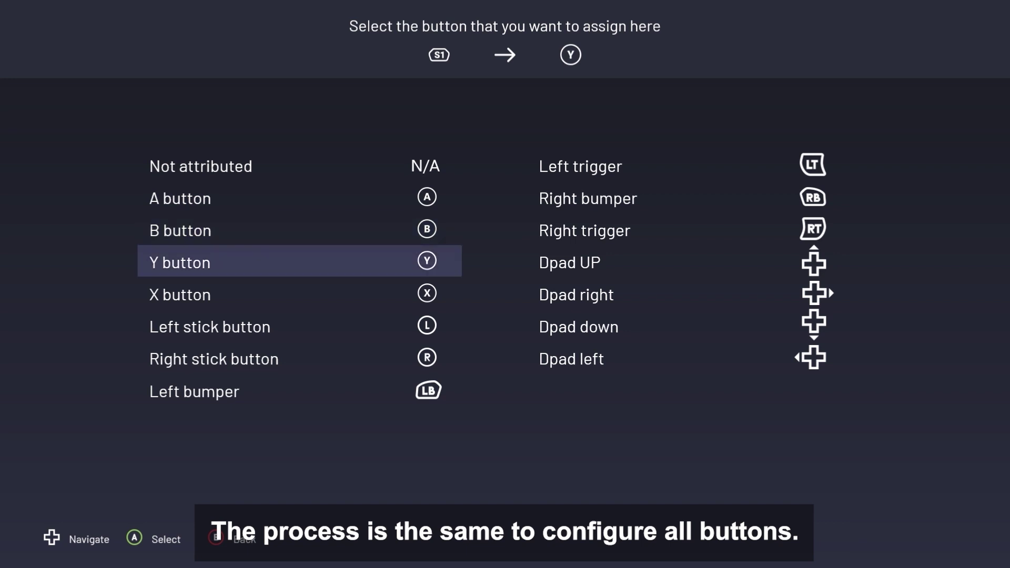
key(Up)
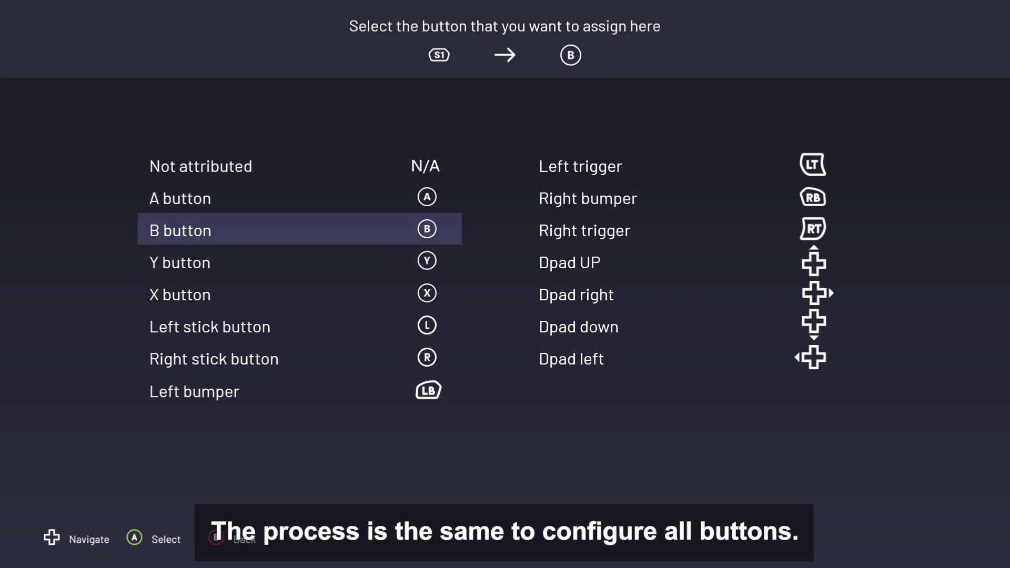
key(Return)
key(y)
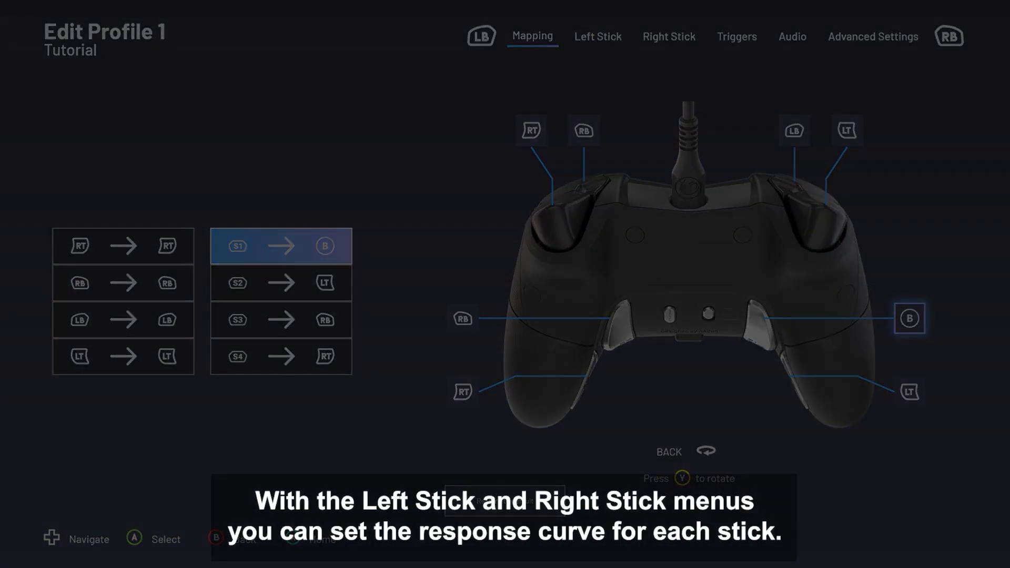
Look over the left stick's response curve presets and choose Reactive
key(ctrl+Tab)
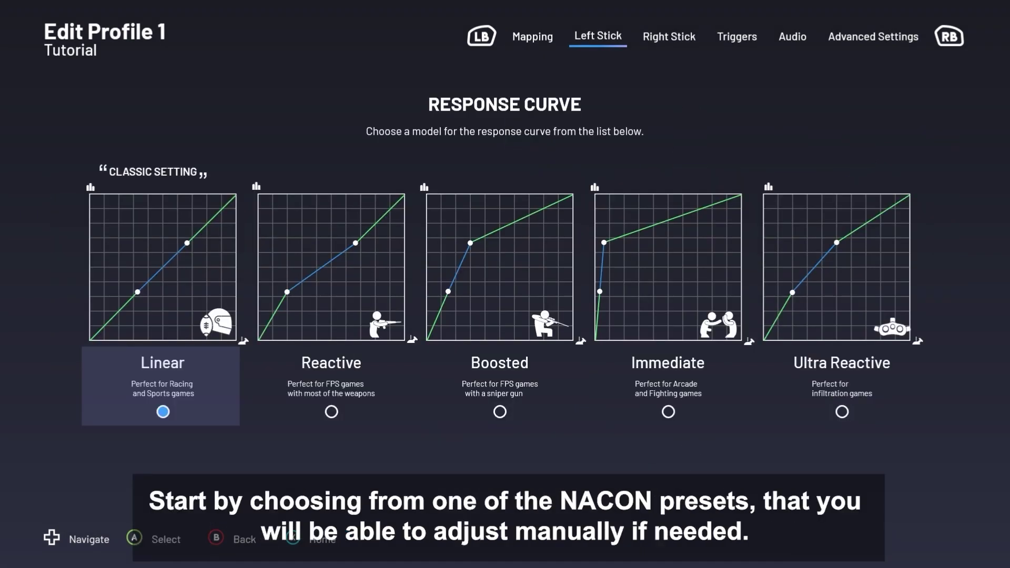
key(Right)
key(Right)
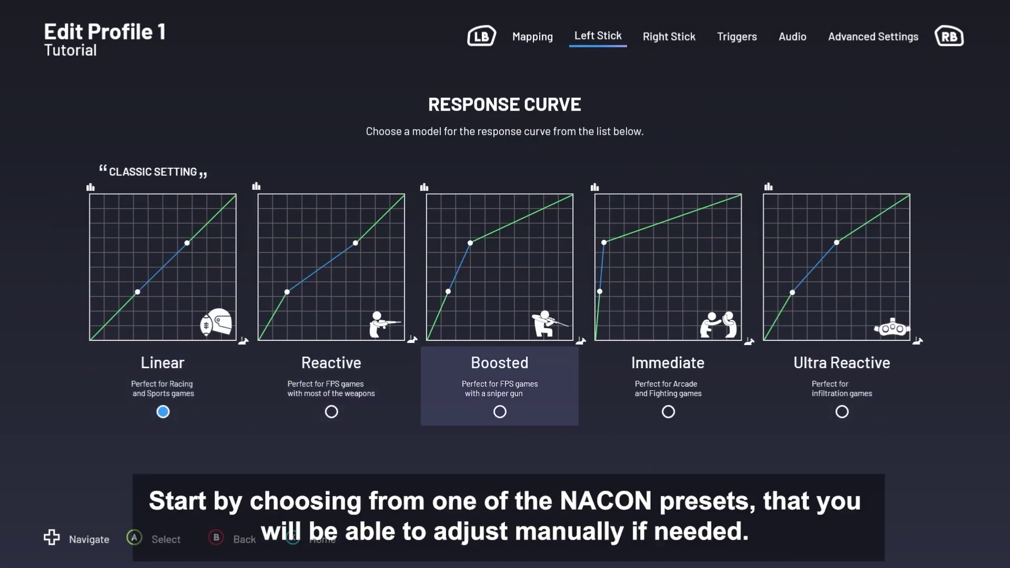
key(Right)
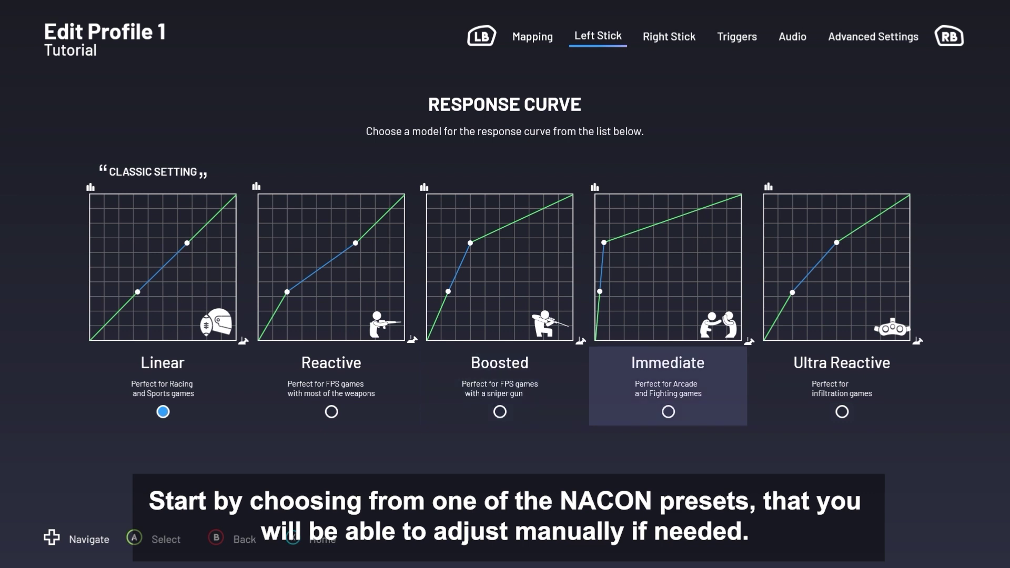
key(Right)
key(Left)
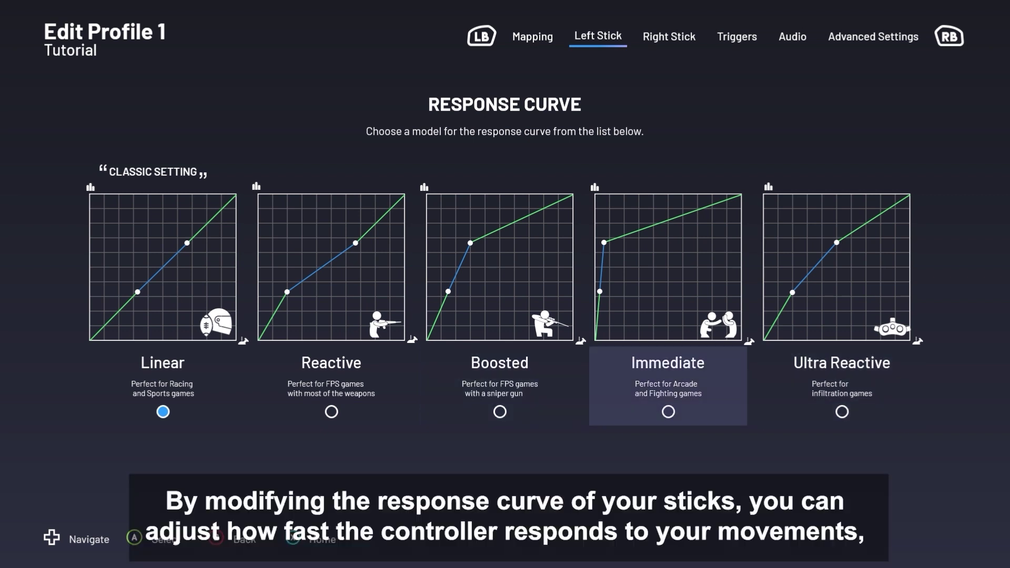
key(Left)
key(Left)
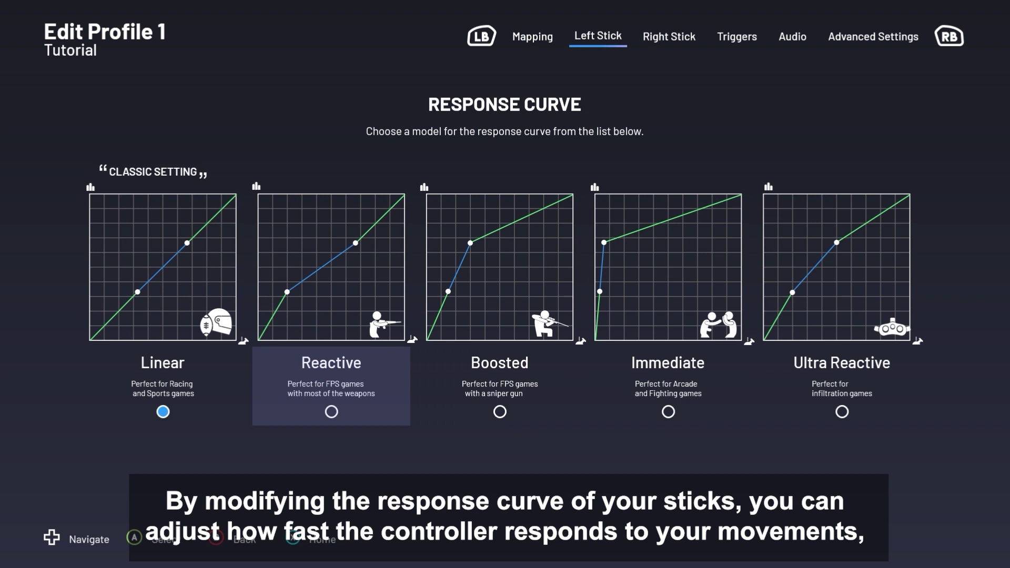
key(Return)
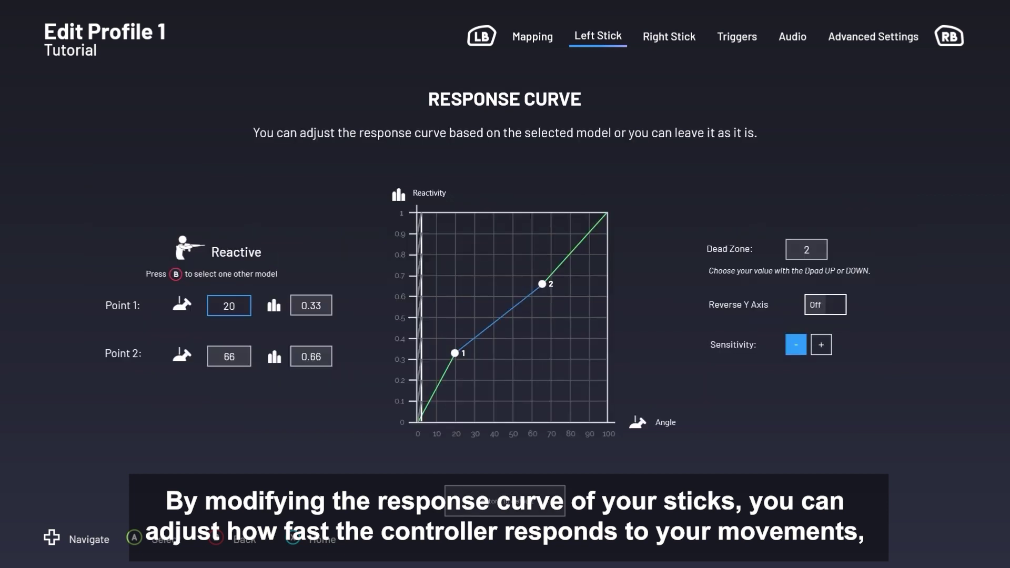
Set the angle of Point 1 on the left stick's response curve to 25
key(Return)
key(Up)
key(Up)
key(Up)
key(Up)
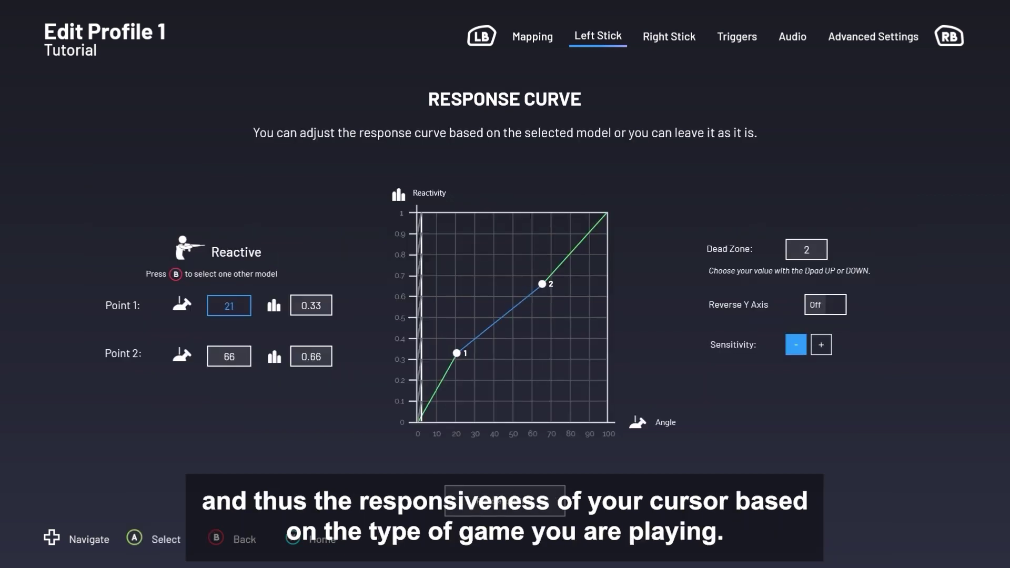
key(Up)
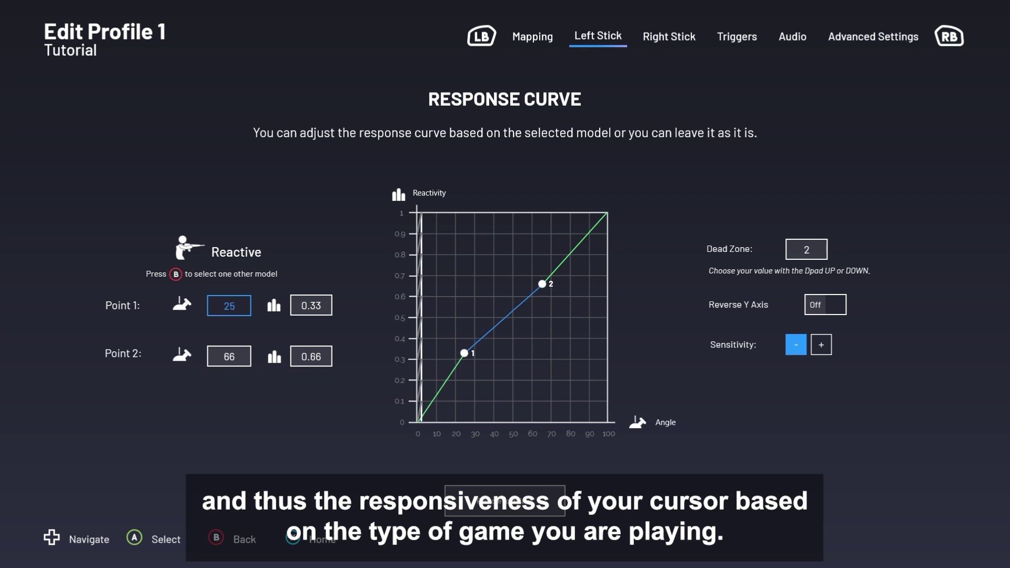
key(Return)
key(Right)
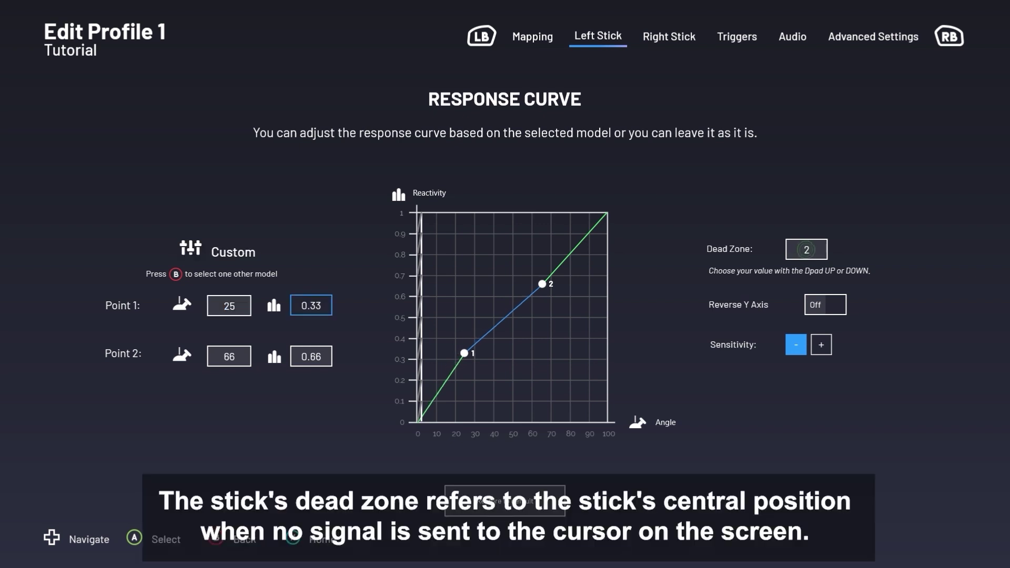
Set the left stick's dead zone to 6
key(Down)
key(Right)
key(Return)
key(Up)
key(Up)
key(Up)
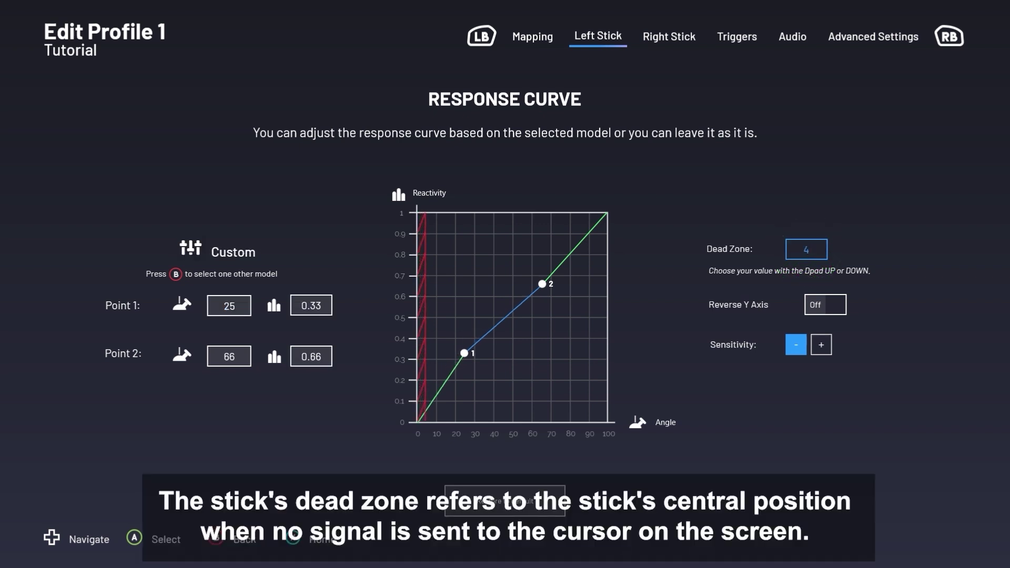
key(Up)
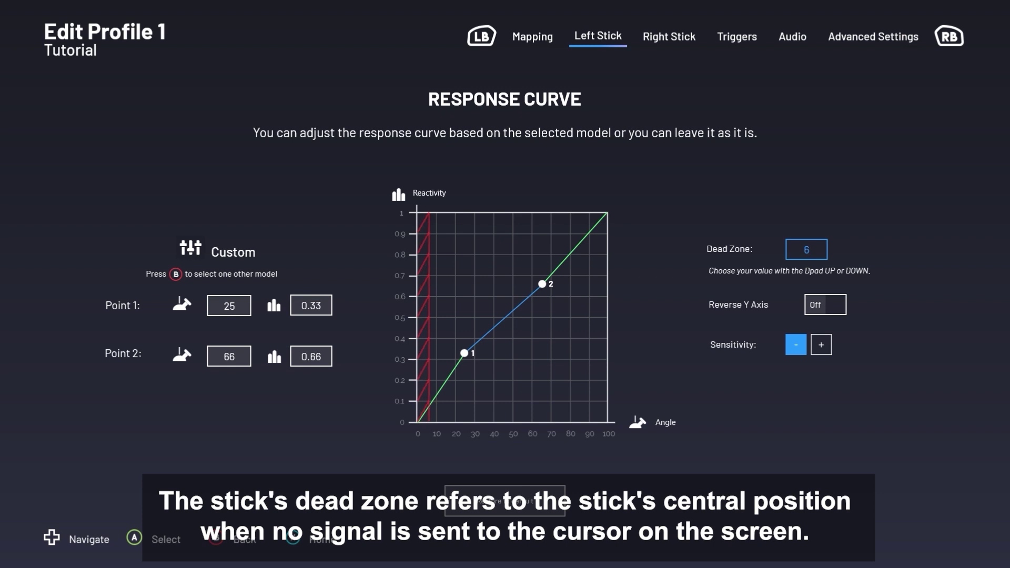
key(Return)
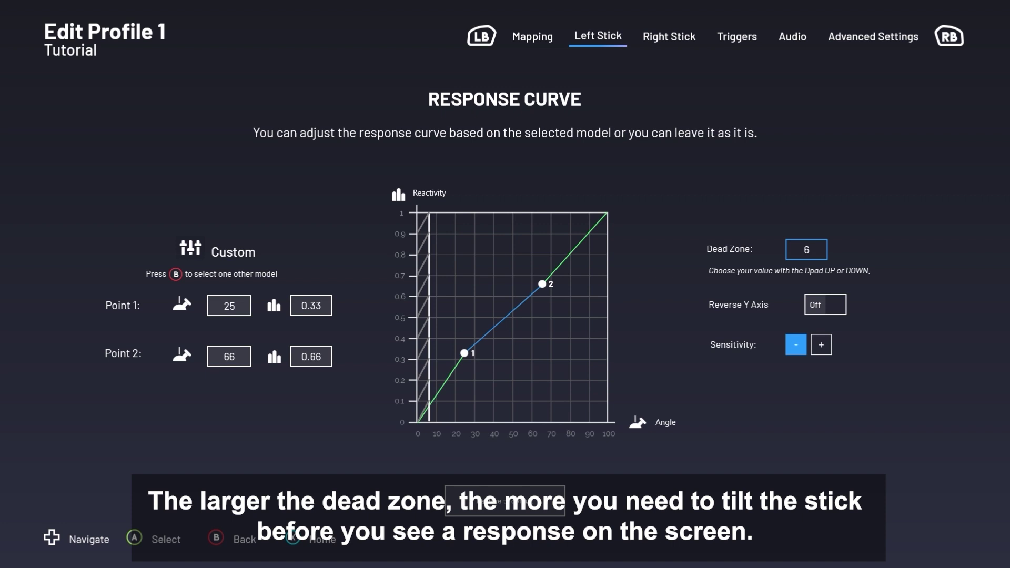
Lower the left stick's dead zone to 2
key(Return)
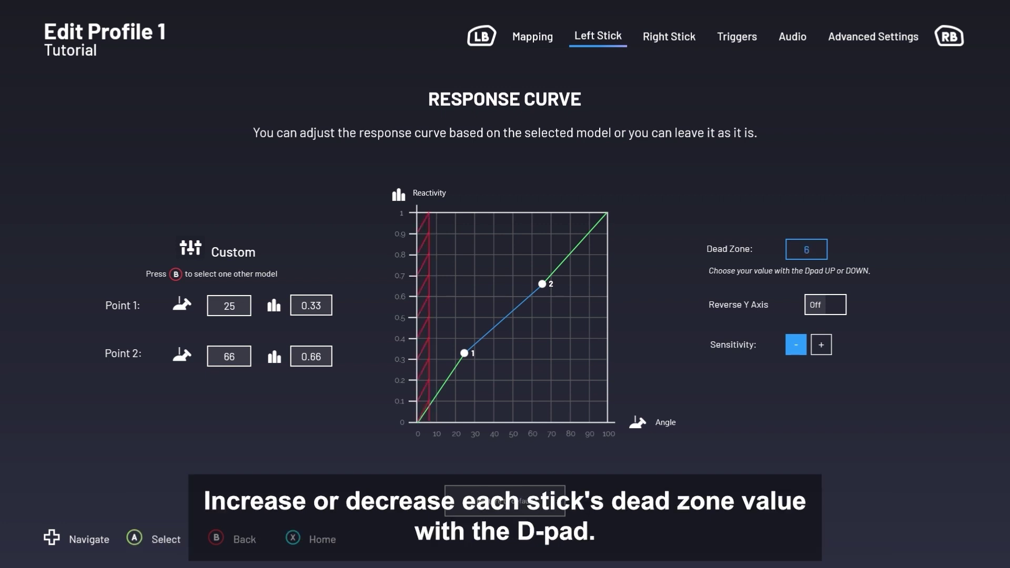
key(Down)
key(Down)
key(Down)
key(Down)
key(Return)
key(Left)
key(Down)
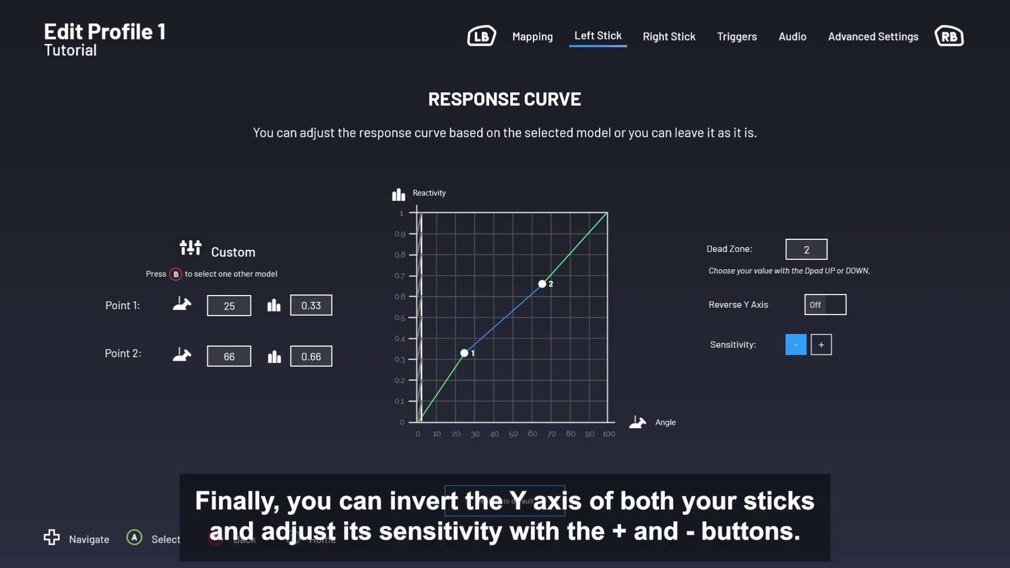
Switch the left stick's Reverse Y Axis on and back off, and move on to its sensitivity setting
key(Up)
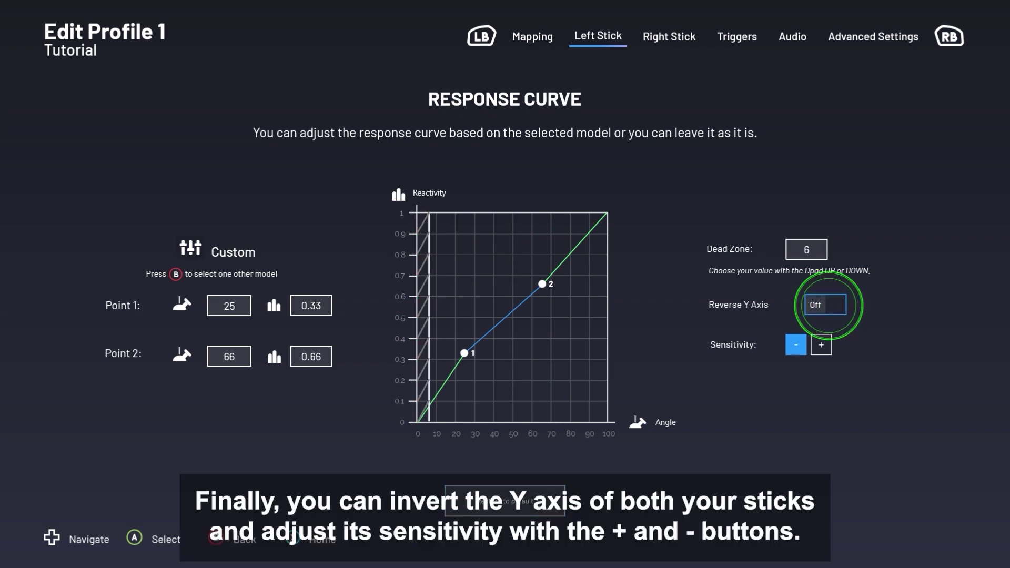
key(Return)
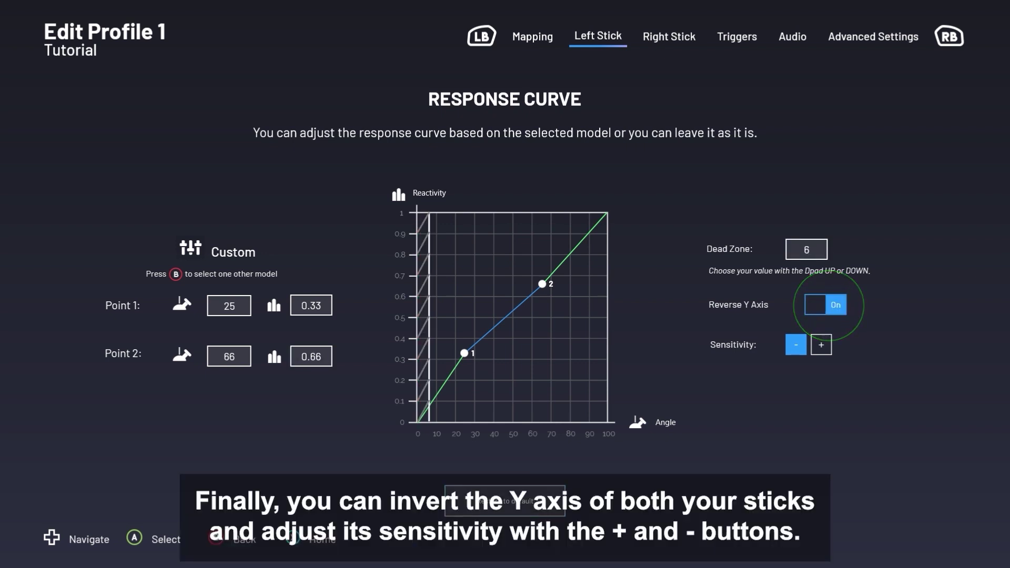
key(Return)
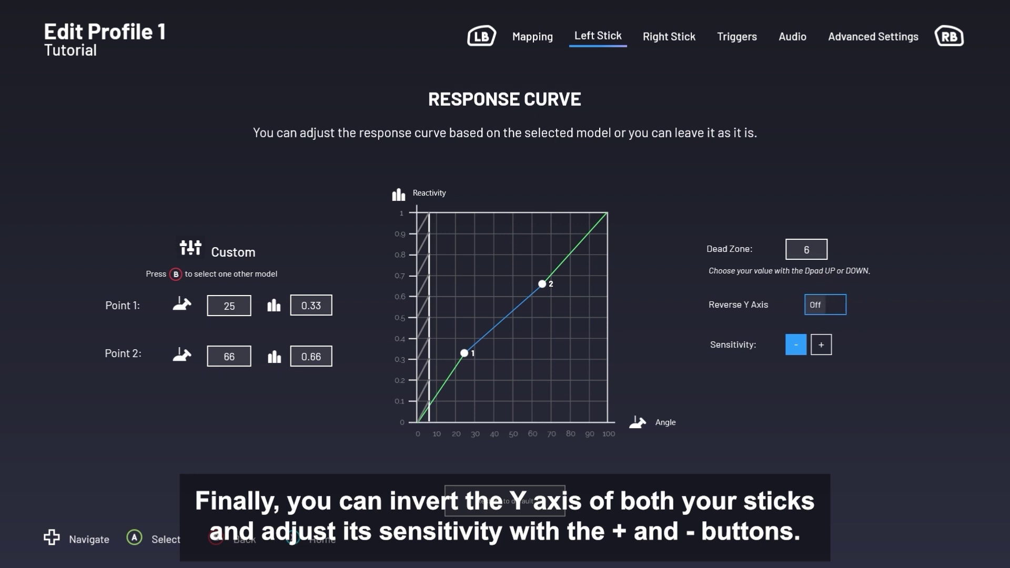
key(Down)
key(Right)
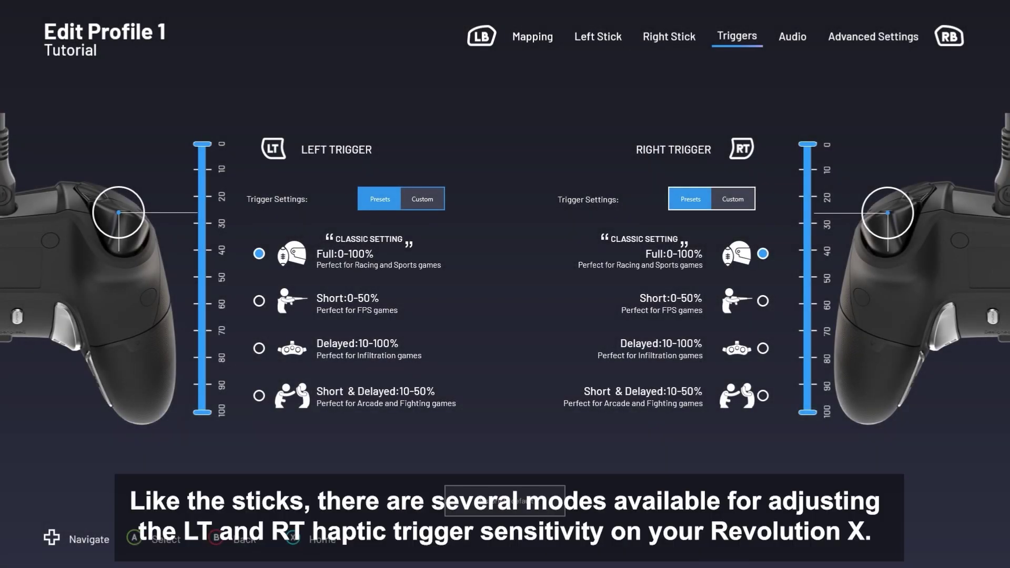
Browse the left trigger's presets and choose Short: 0-50%
key(Down)
key(Down)
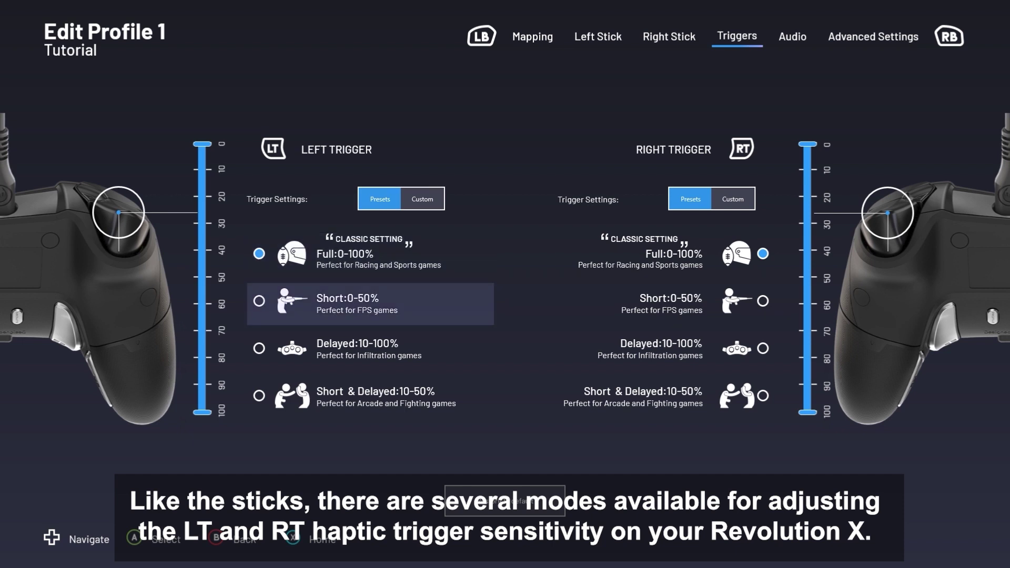
key(Down)
key(Down)
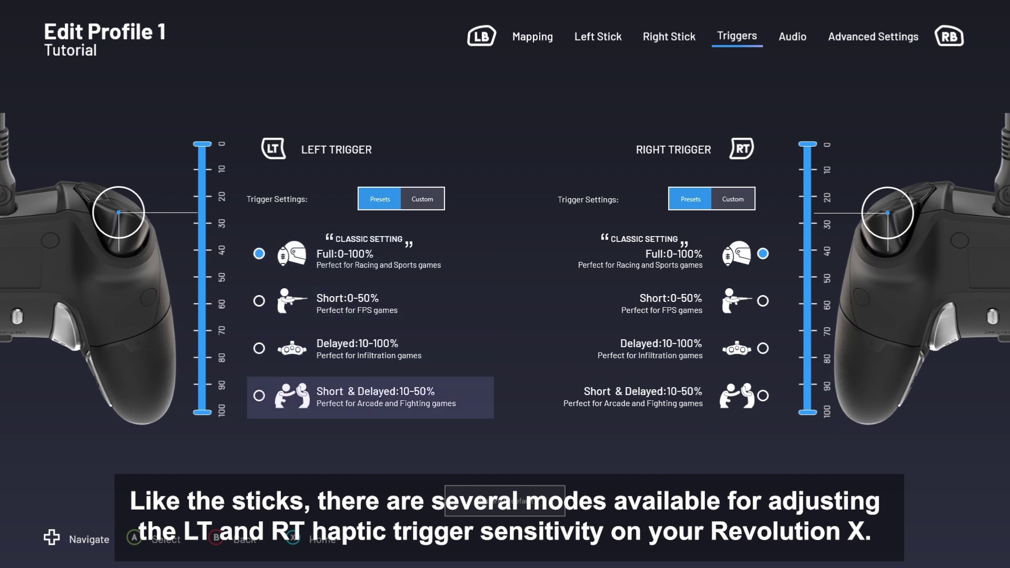
key(Up)
key(Return)
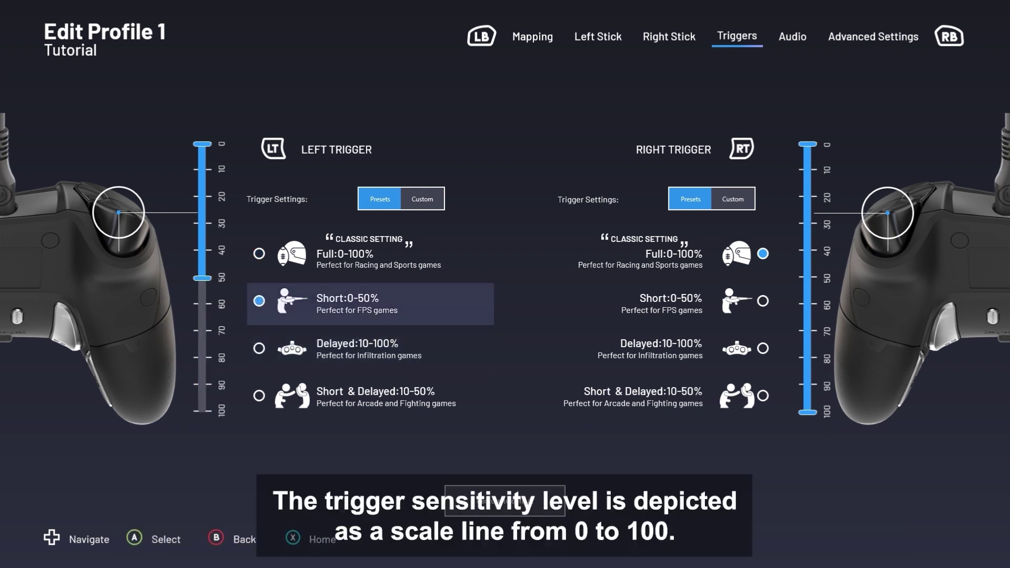
Switch the right trigger's settings from Presets to Custom
key(Right)
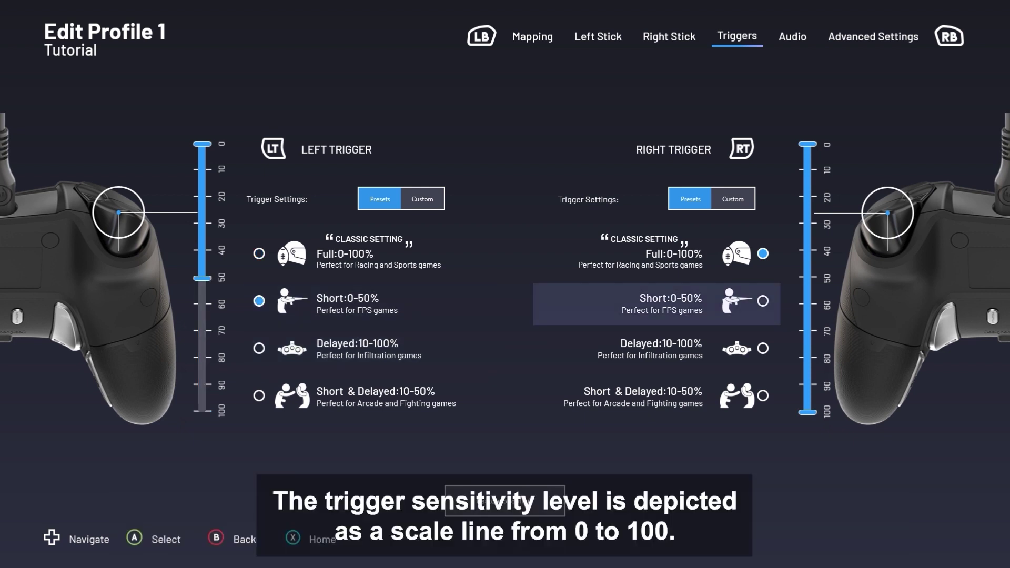
key(Up)
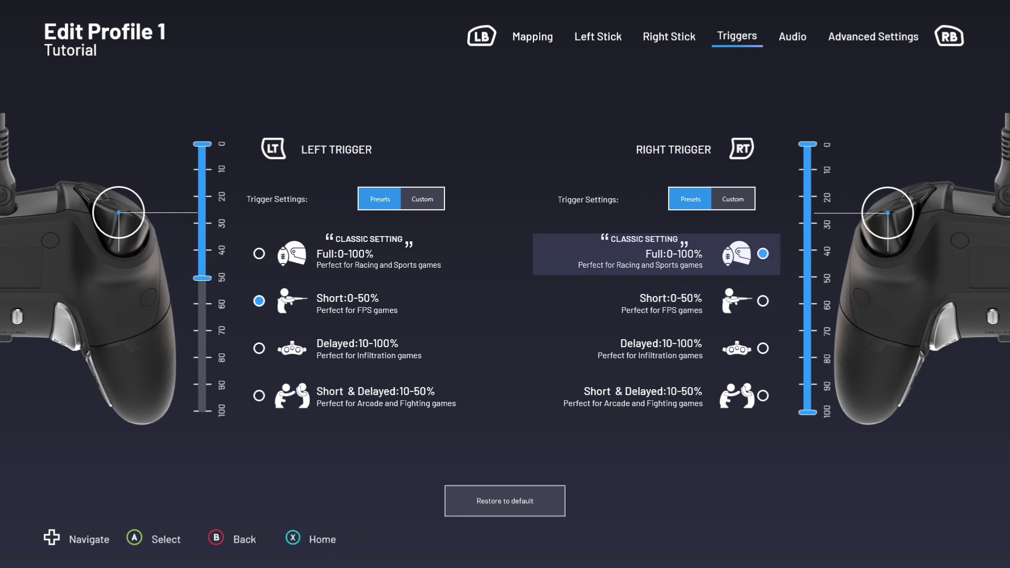
key(Up)
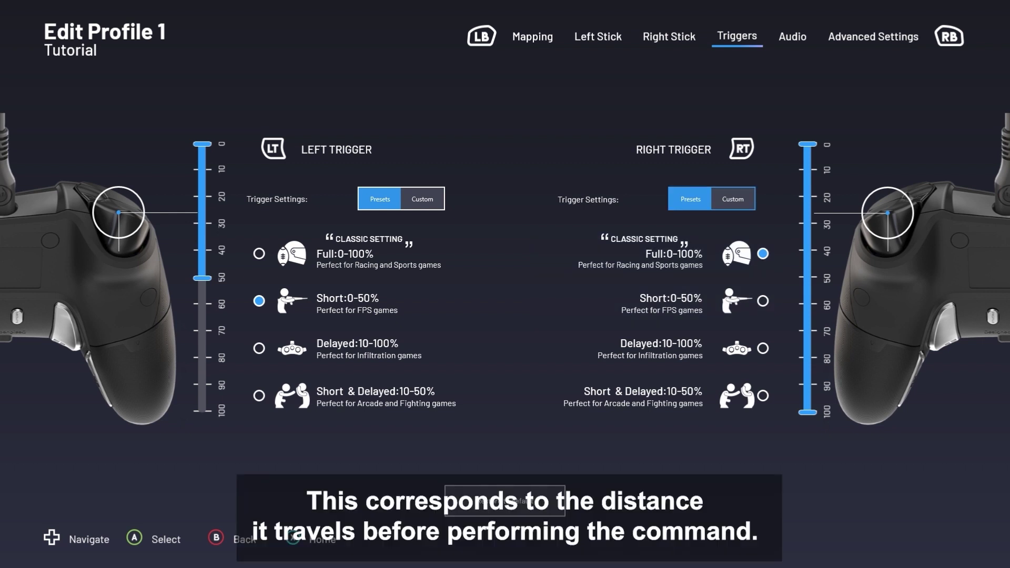
key(Return)
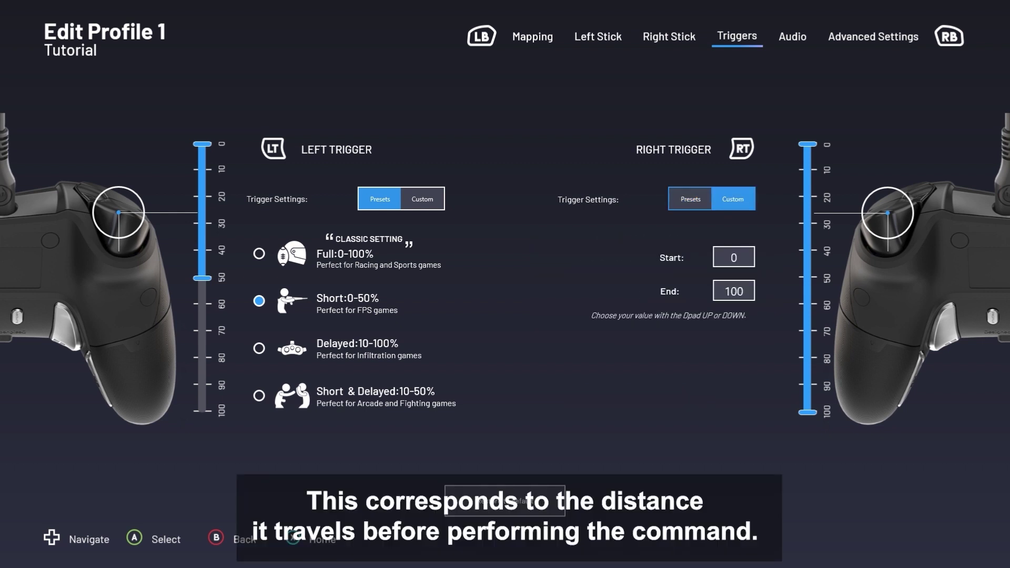
Raise the right trigger's custom Start value to 25
key(Down)
key(Return)
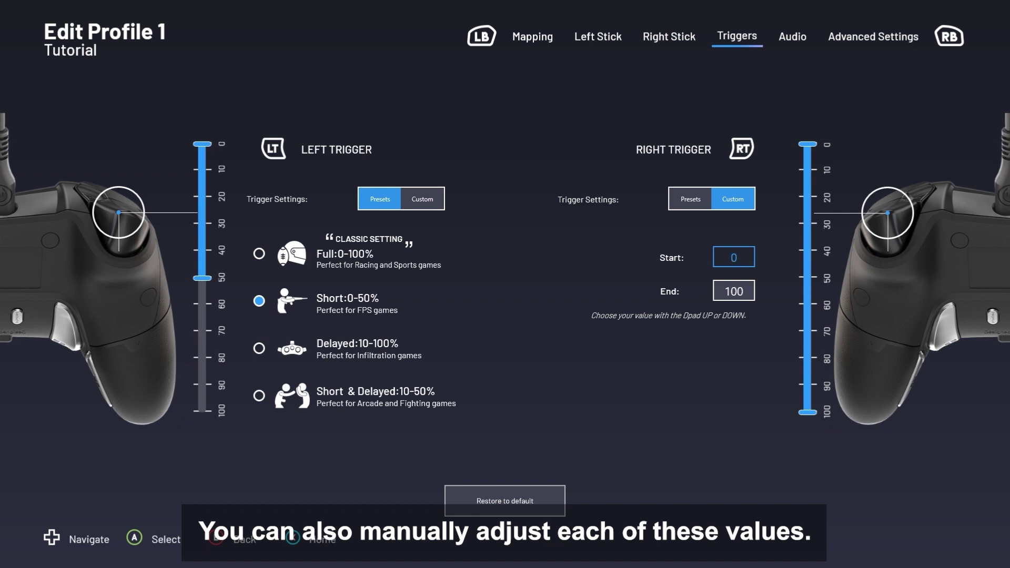
key(Up)
key(Up)
key(Up)
key(Up)
key(Up)
key(Up)
key(Up)
key(Up)
key(Up)
key(Up)
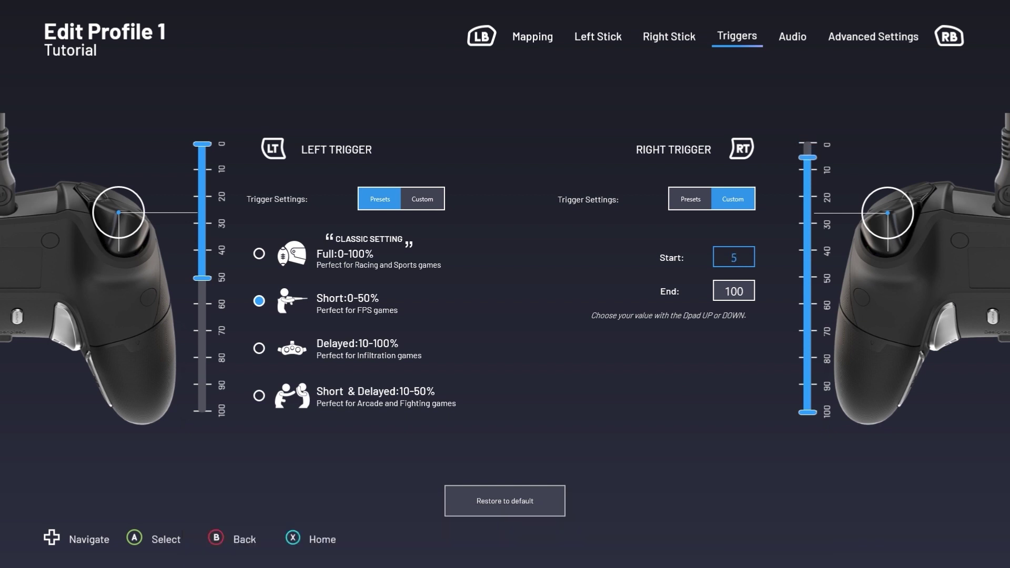
key(Up)
key(Up)
key(Up)
key(Up)
key(Up)
key(Up)
key(Up)
key(Up)
key(Up)
key(Up)
key(Up)
key(Up)
key(Up)
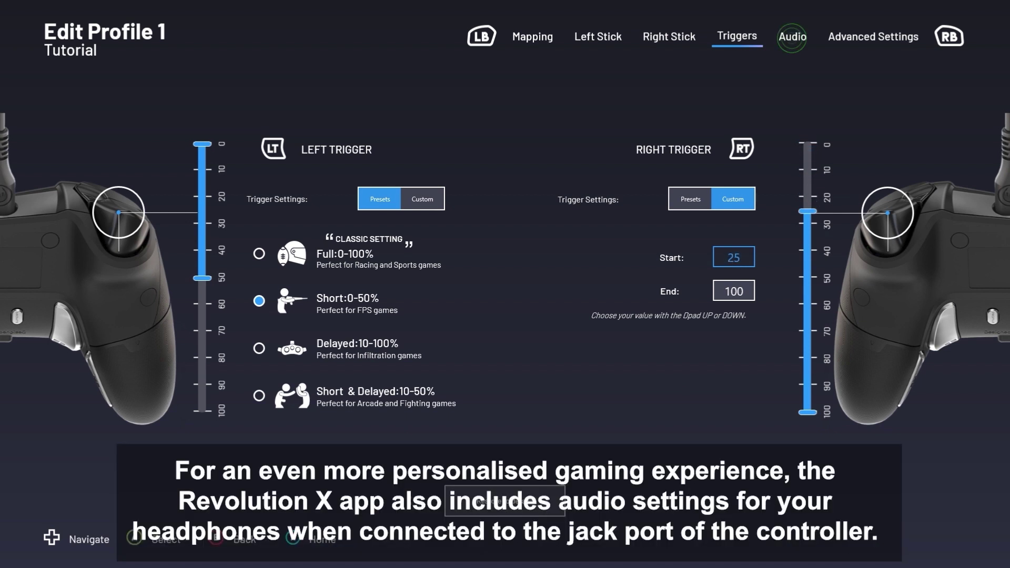
Lower the right trigger's custom Start value to 7
key(Down)
key(Down)
key(Down)
key(Down)
key(Down)
key(Down)
key(Down)
key(Down)
key(Down)
key(Down)
key(Down)
key(Down)
key(Down)
key(Down)
key(Down)
key(Down)
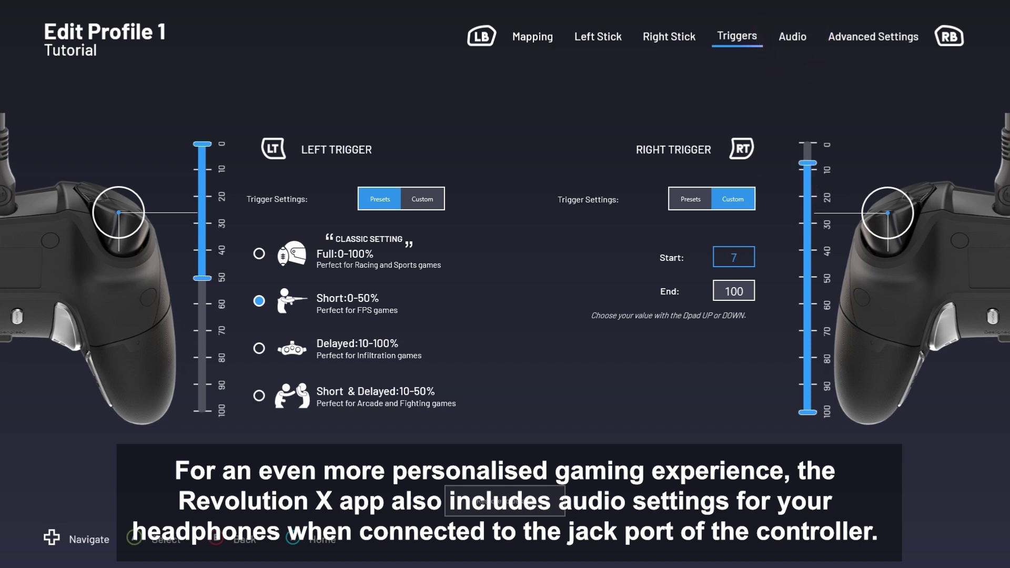
Go to the profile's audio settings, browse the equalizer models and choose Chat
key(Page_Down)
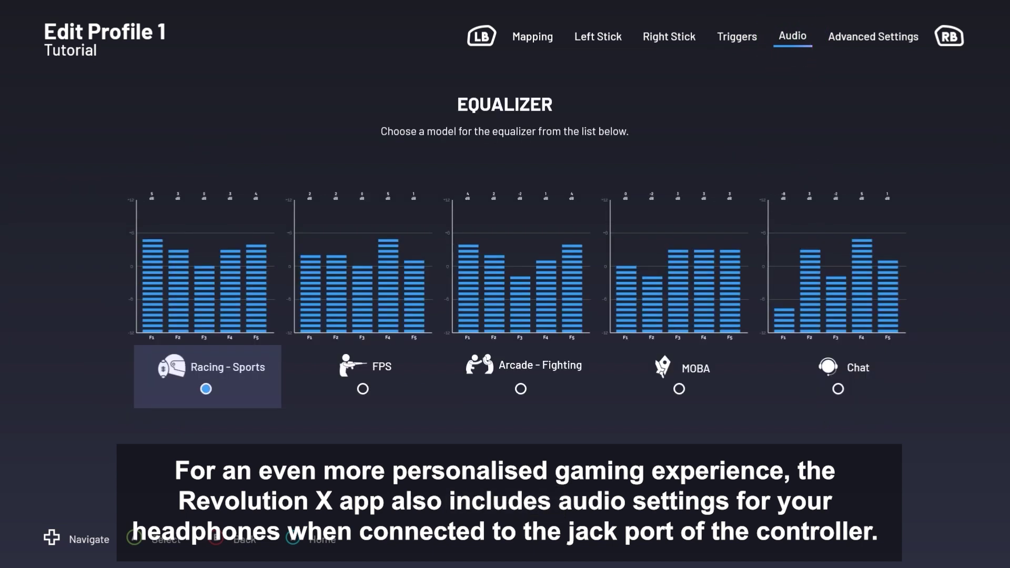
key(Right)
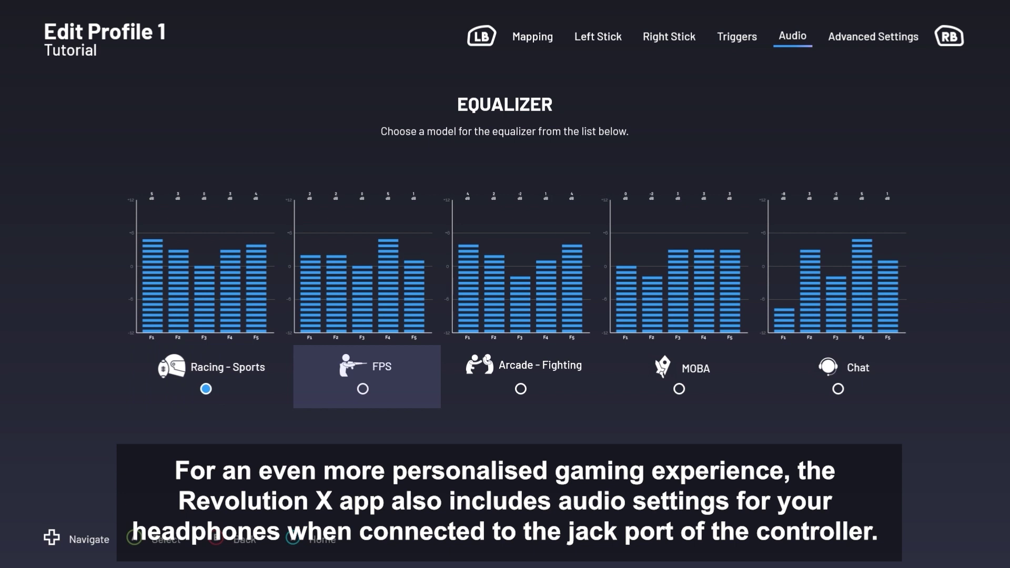
key(Right)
key(Right)
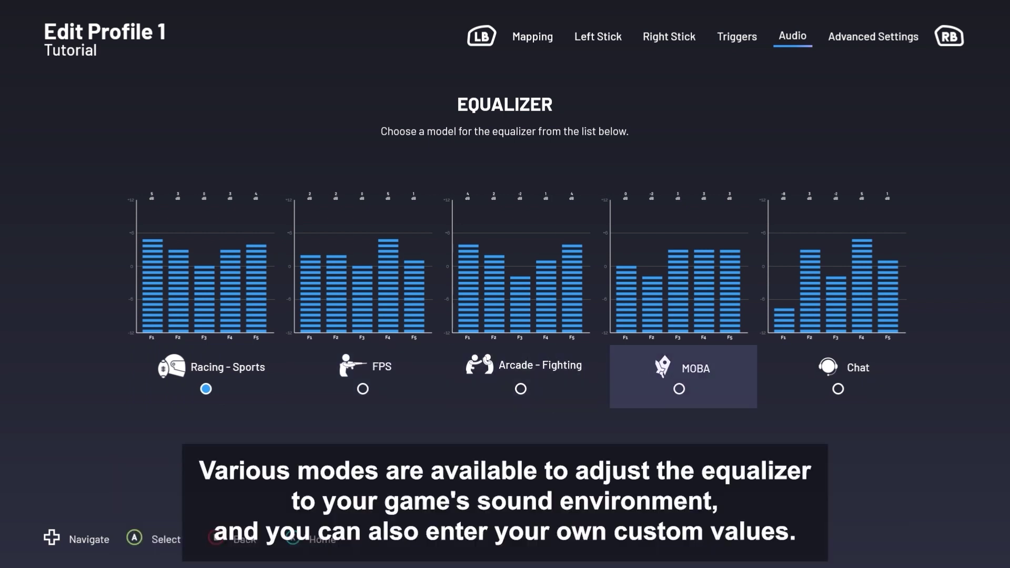
key(Right)
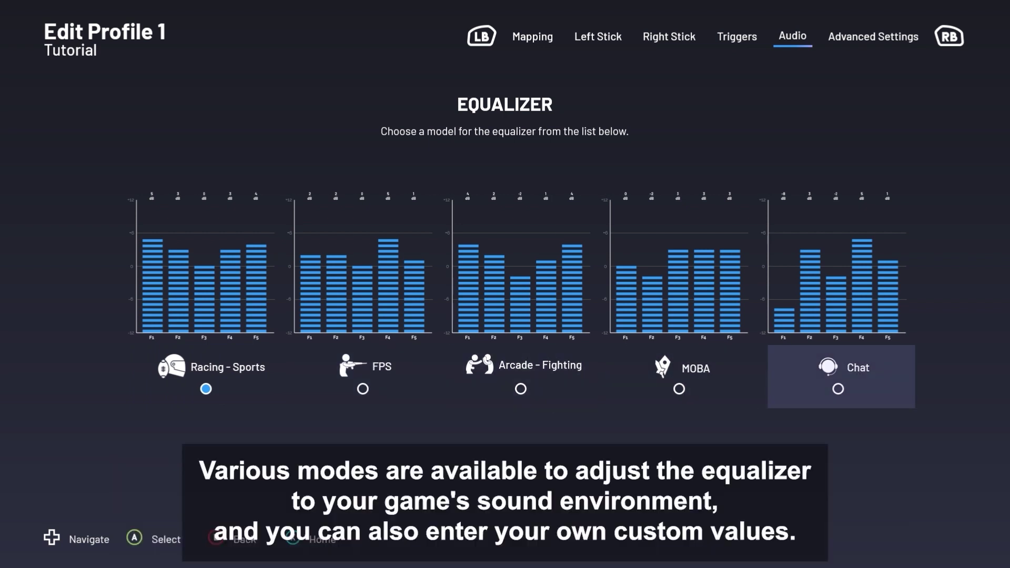
key(Return)
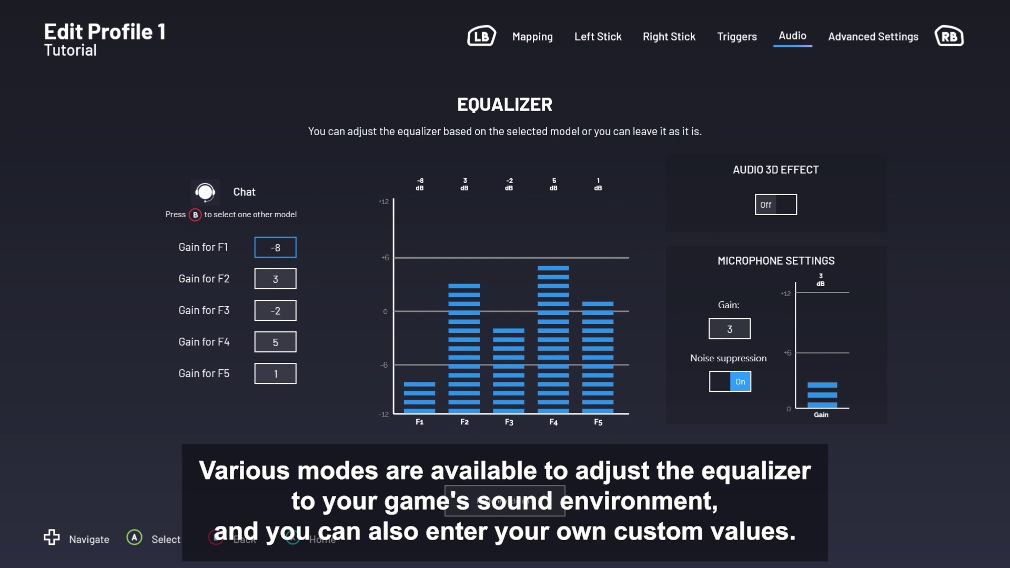
Set the equalizer's Gain for F1 to -7 and turn on the Audio 3D Effect
key(Return)
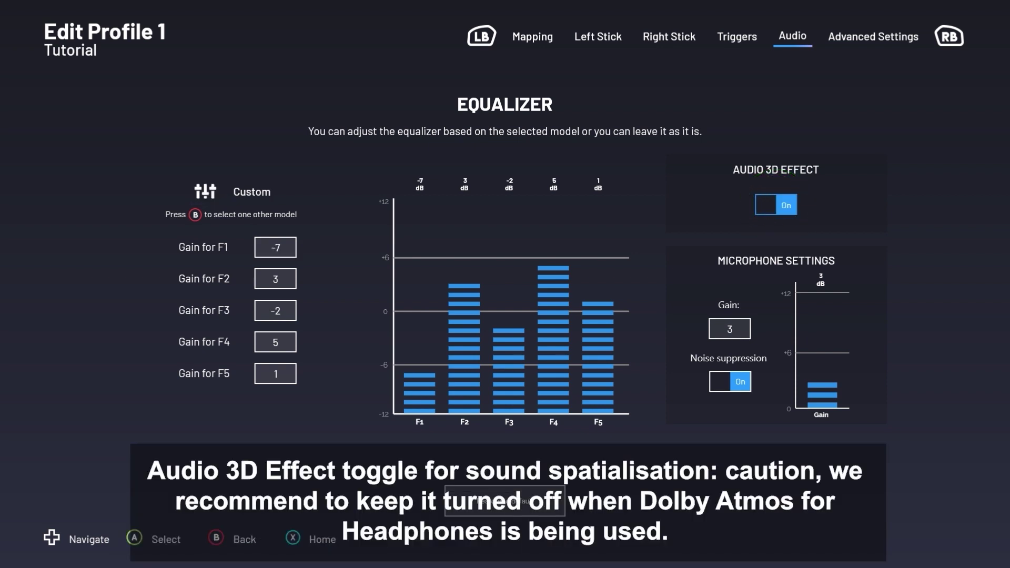
Set the microphone gain to 5 and turn off noise suppression
key(Down)
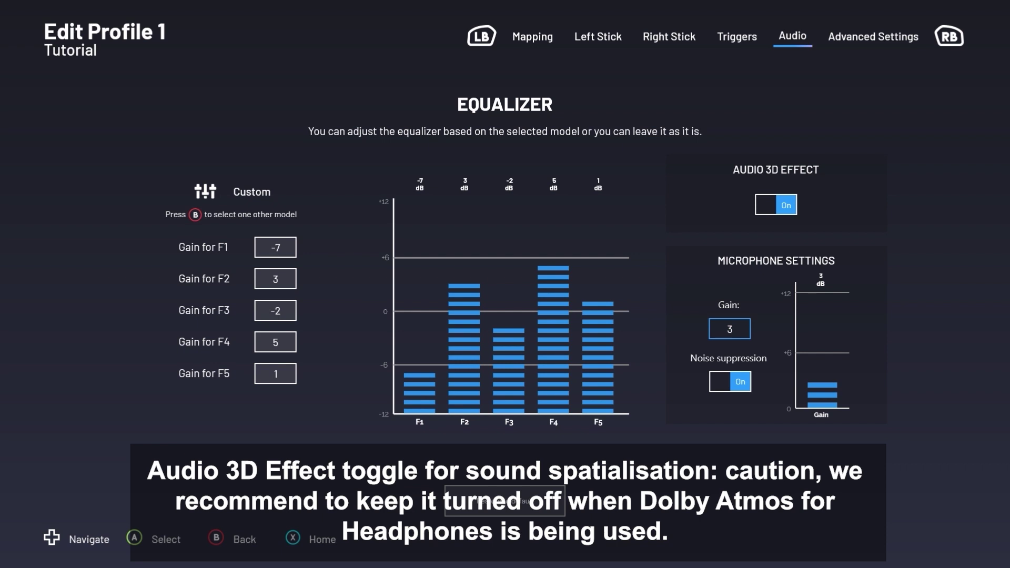
key(Return)
key(Up)
key(Up)
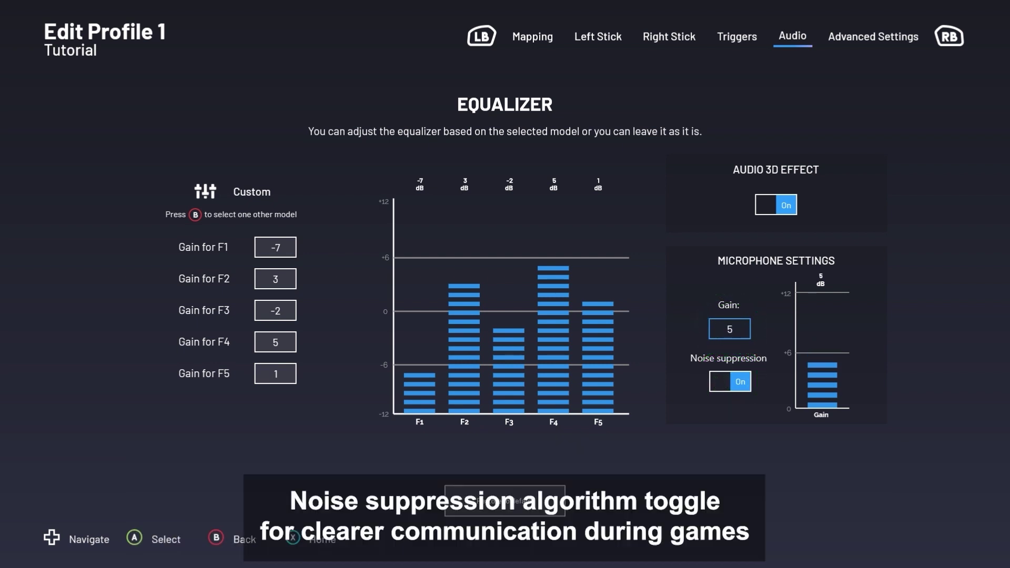
key(Down)
key(Return)
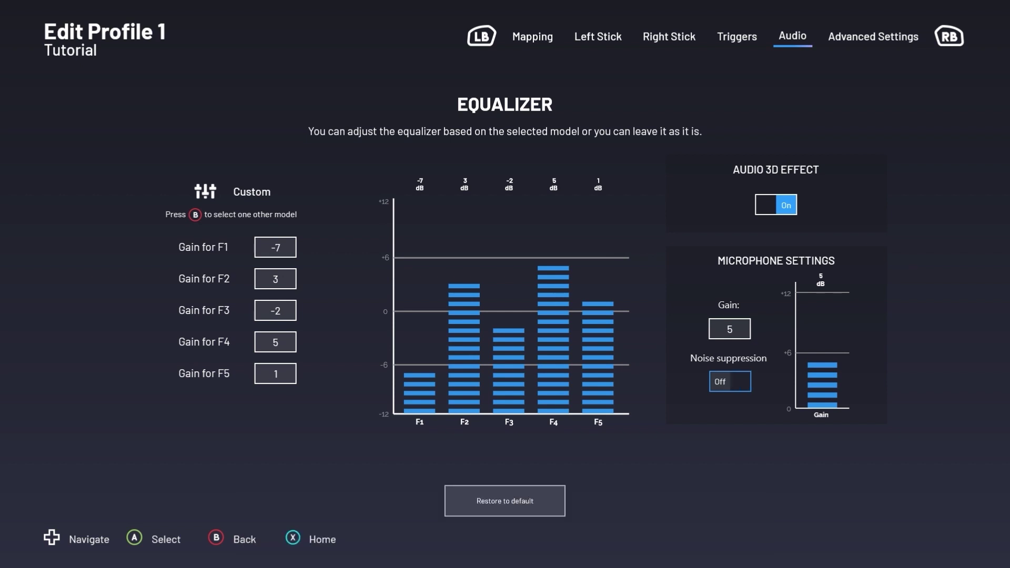
Set the left hand vibration to 66 in the advanced settings
key(Return)
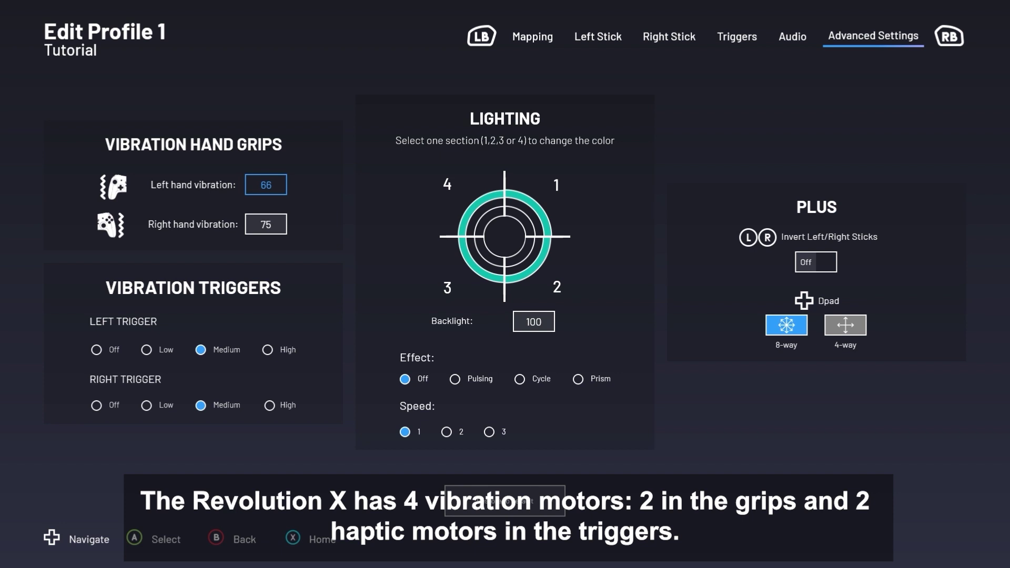
key(Return)
Set the vibration of both the left and right triggers to High
key(Down)
key(Down)
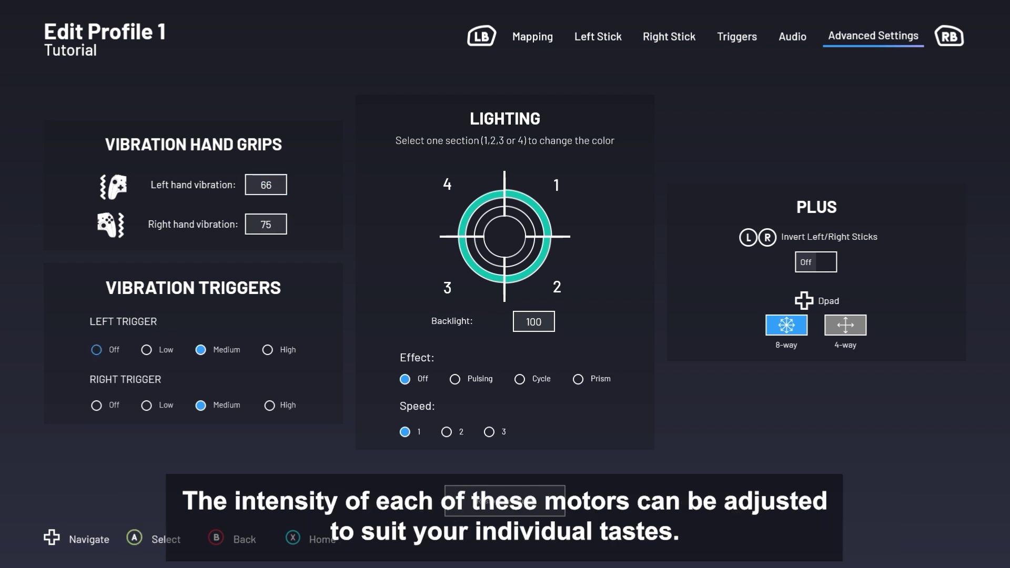
key(Right)
key(Right)
key(Right)
key(Return)
key(Down)
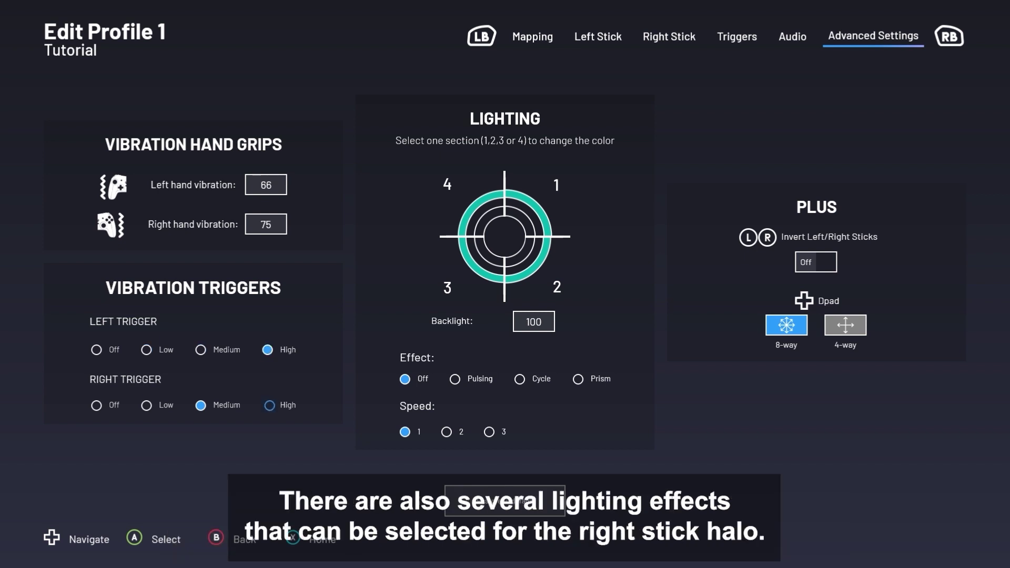
key(Return)
Color the lighting ring's section 1 golden yellow, section 2 light red, section 3 pale yellow and section 4 blue
key(Right)
key(Right)
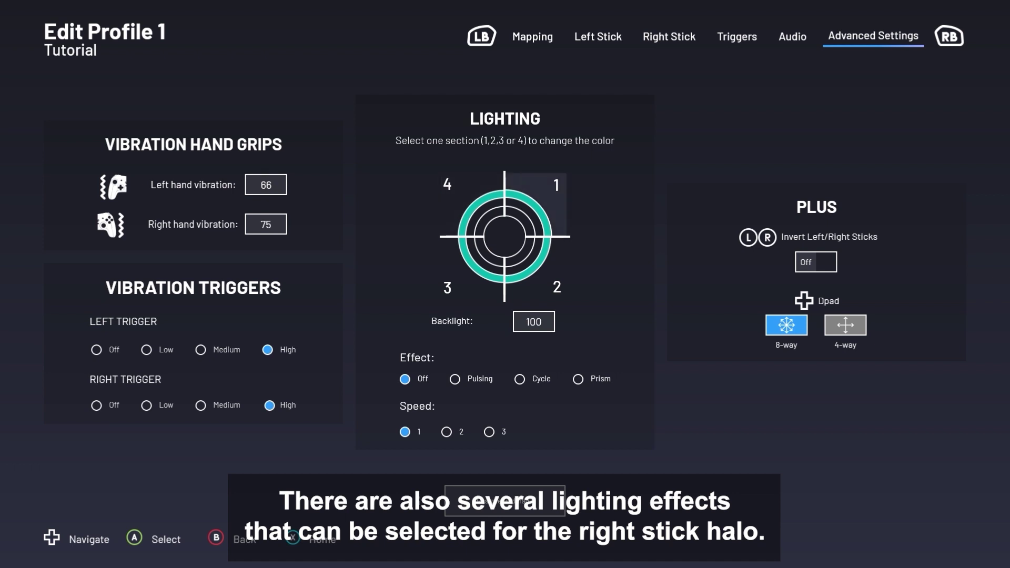
key(Return)
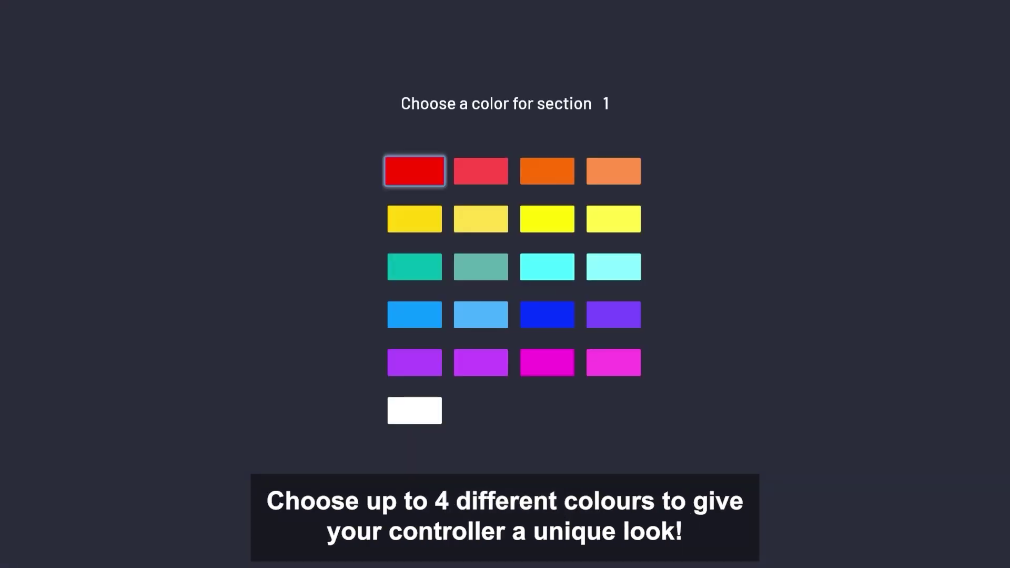
key(Down)
key(Down)
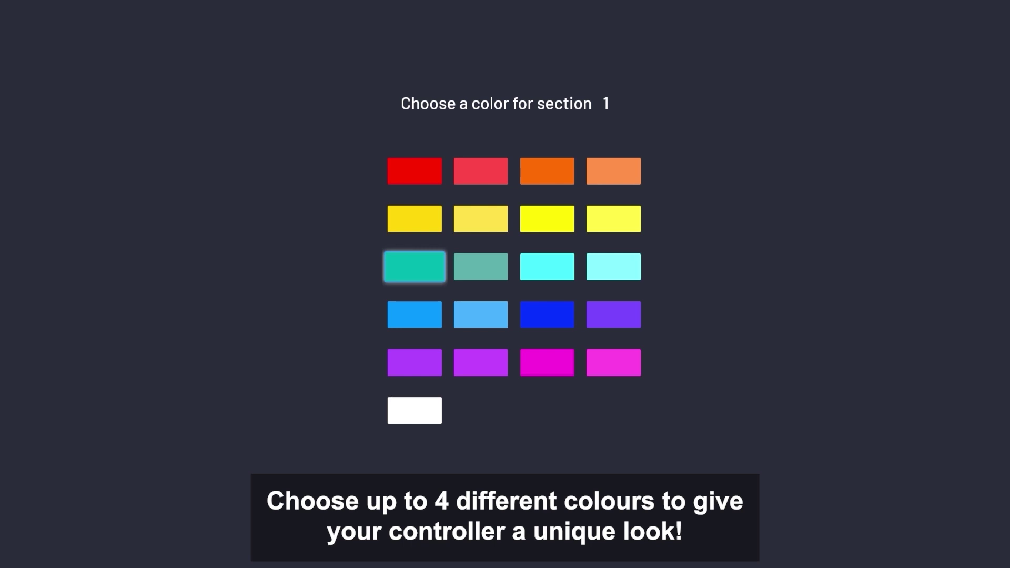
key(Up)
key(Right)
key(Left)
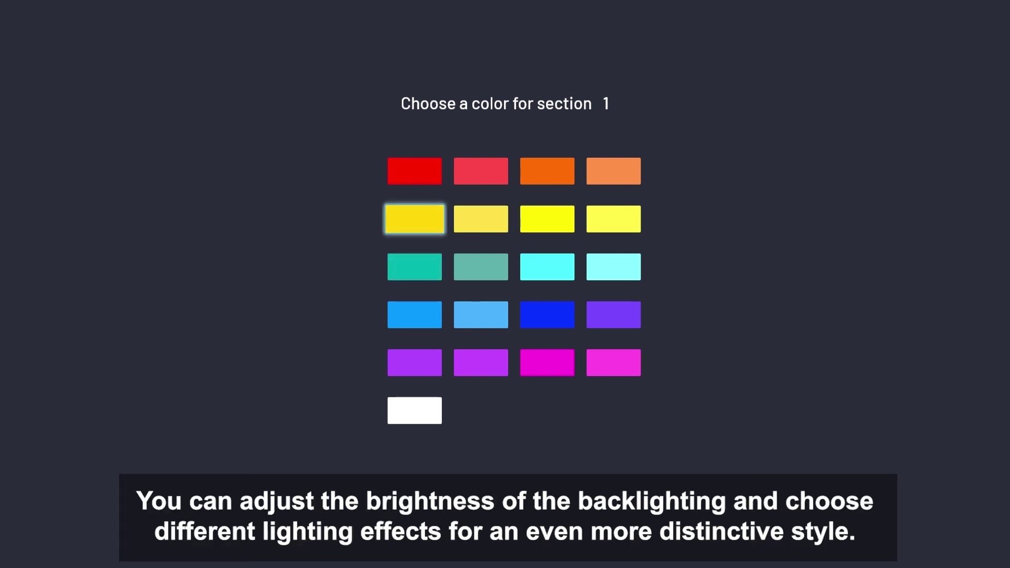
key(Return)
Try a lower Backlight brightness and bring it back to 100
key(Return)
key(Left)
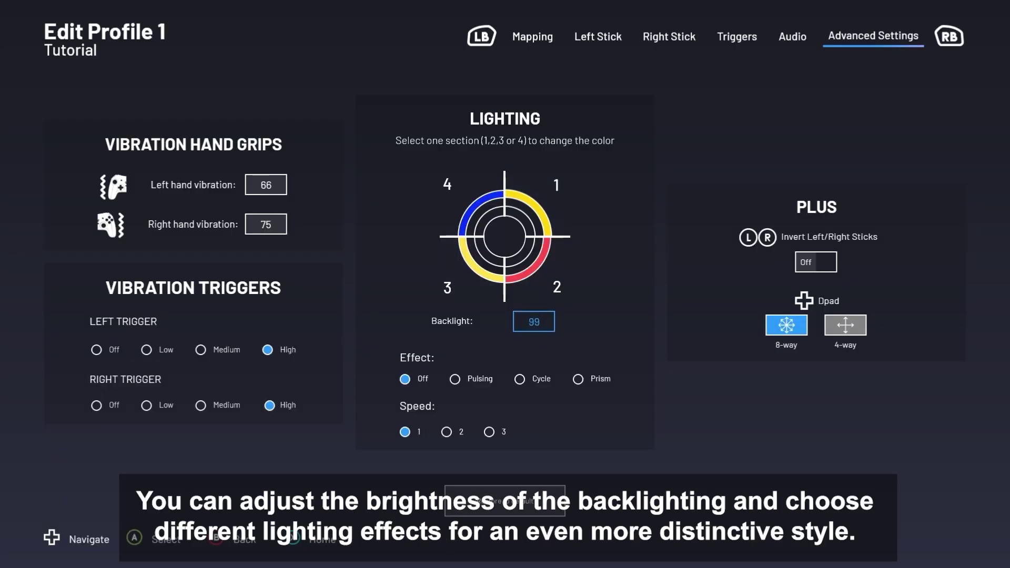
key(Left)
key(Left)
key(Left)
key(Left)
key(Left)
key(Left)
key(Left)
key(Left)
key(Left)
key(Left)
key(Left)
key(Left)
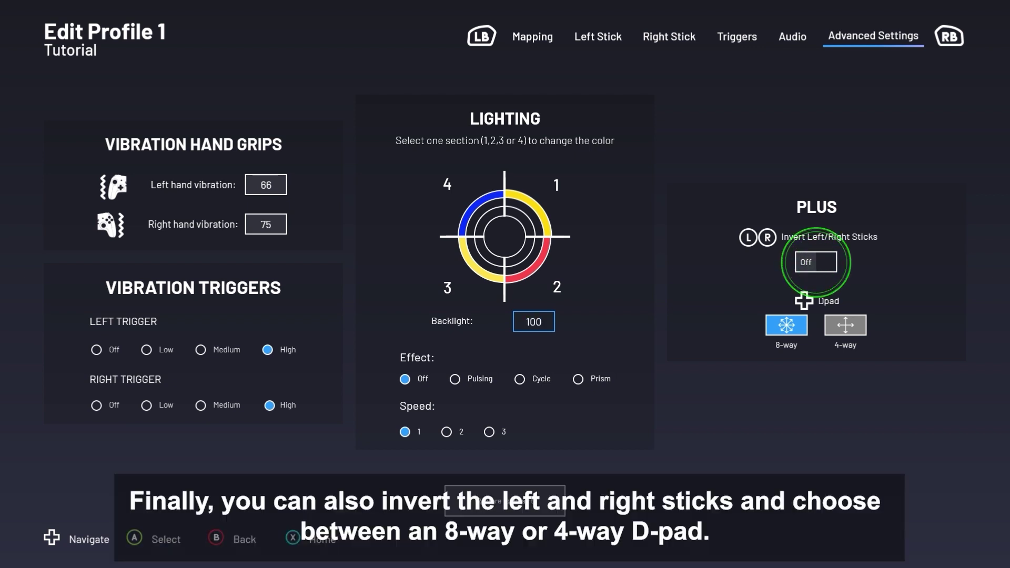
Set the lighting effect to Prism at speed 2 and switch the D-pad to 4-way
key(Right)
key(Return)
key(Return)
key(Down)
key(Right)
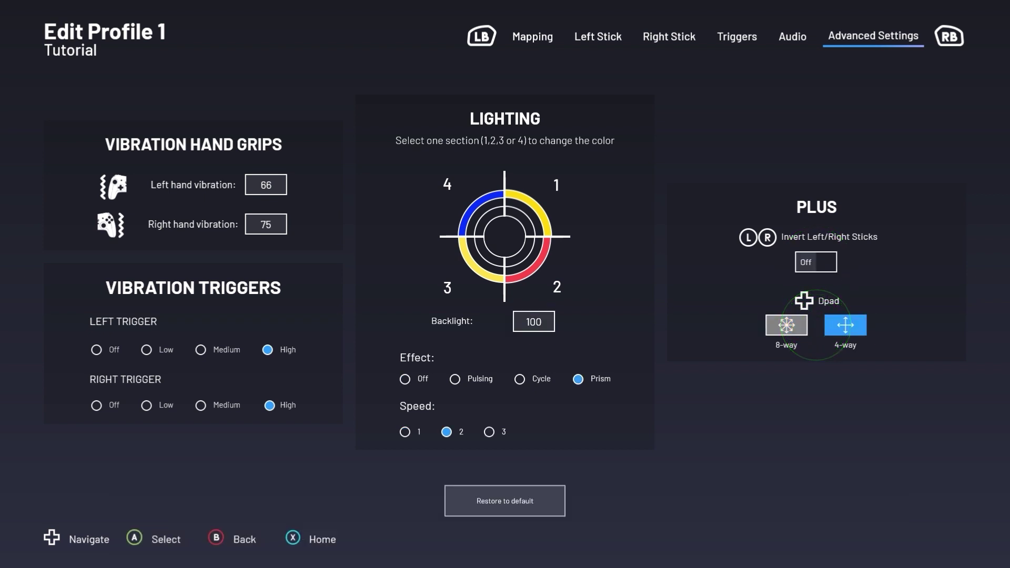